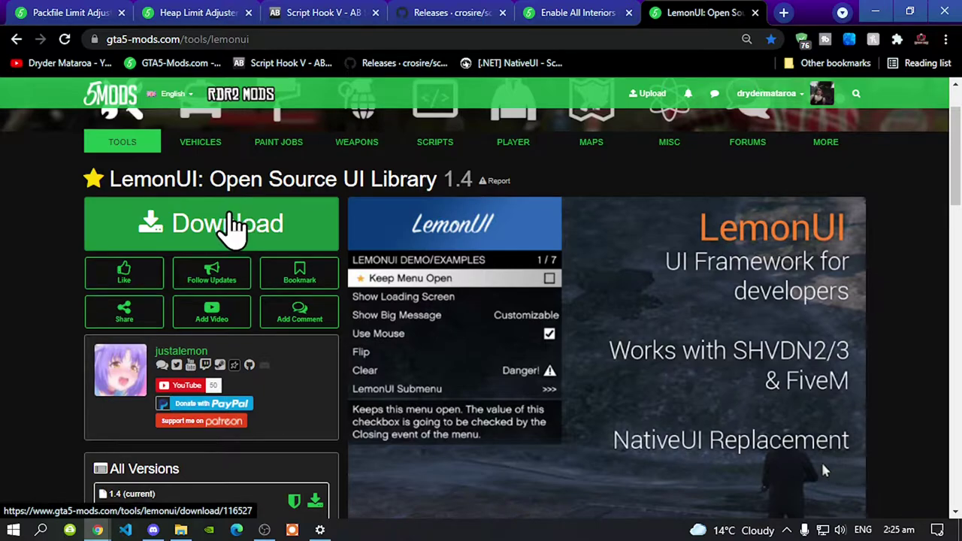
# Review the download page for Enable All Interiors (WIP) 7.0 (LemonUI Update) on gta5-mods.com
pyautogui.click(572, 16)
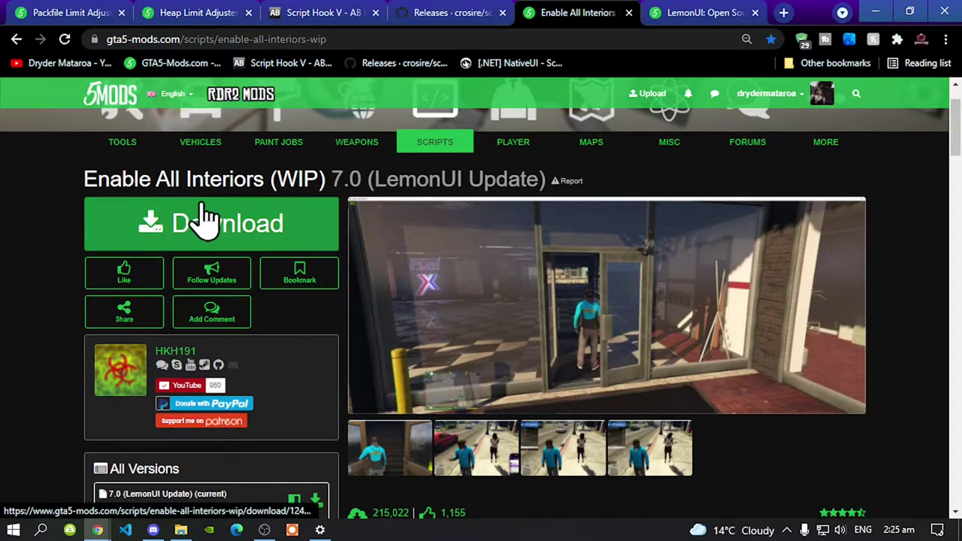
pyautogui.scroll(-2, 285, 229)
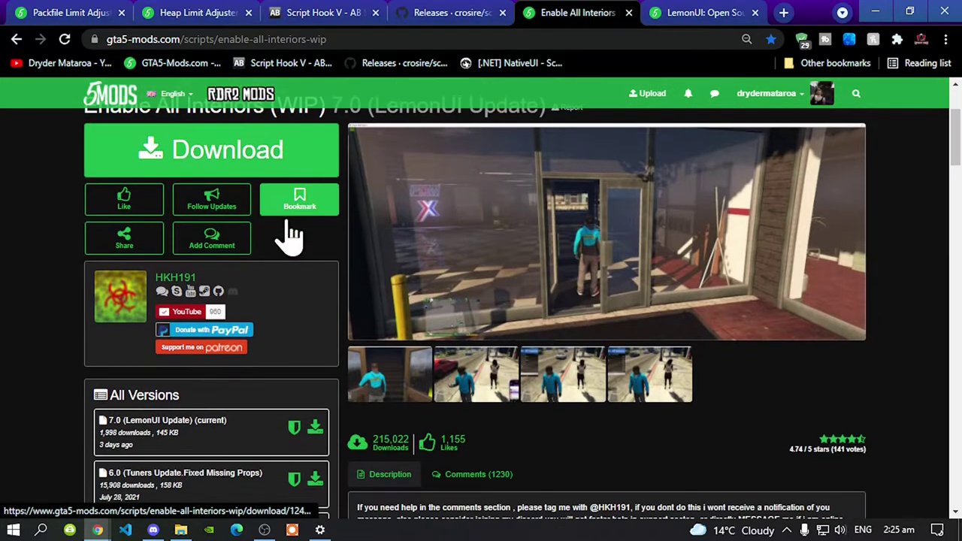
pyautogui.scroll(1, 316, 358)
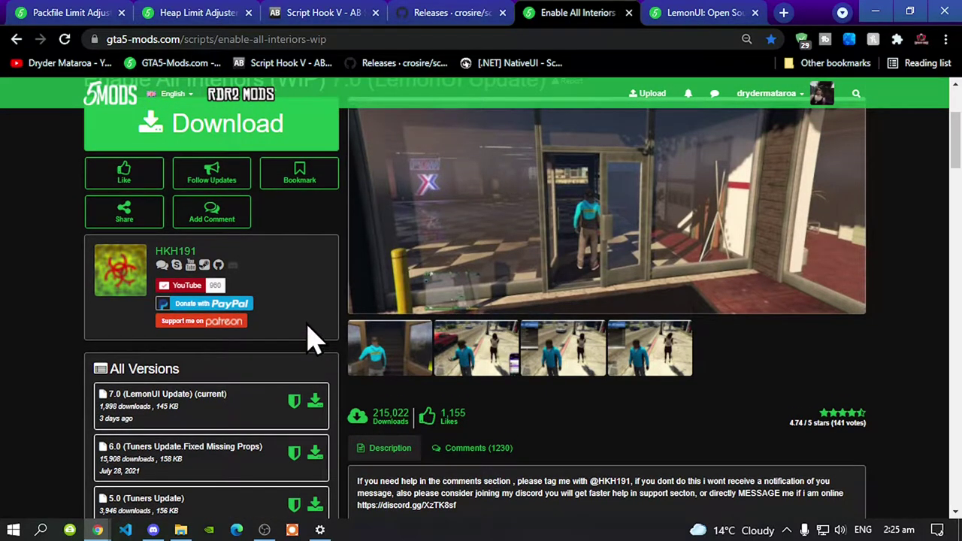
pyautogui.scroll(2, 314, 340)
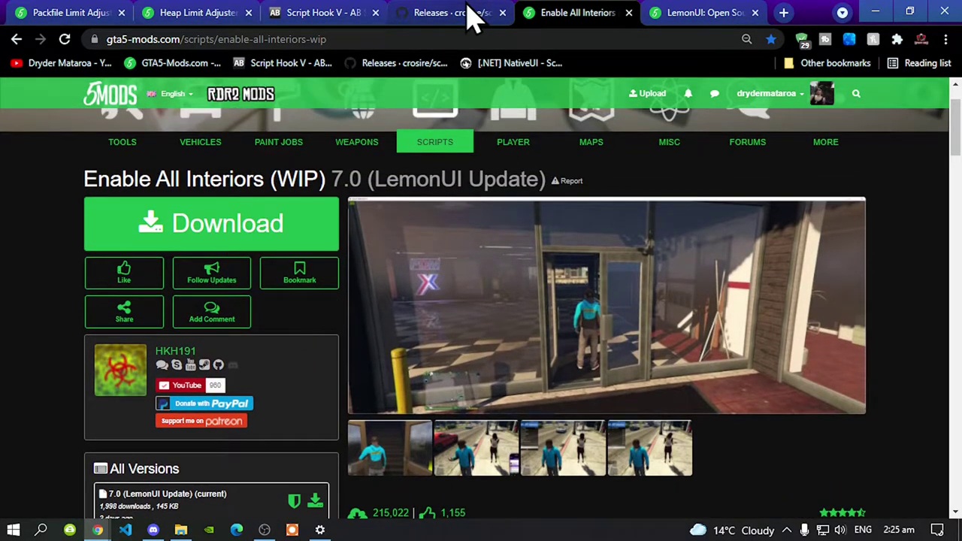
# Review the ScriptHookVDotNet v3.1.0 release page and find the download link on the Script Hook V page
pyautogui.click(451, 13)
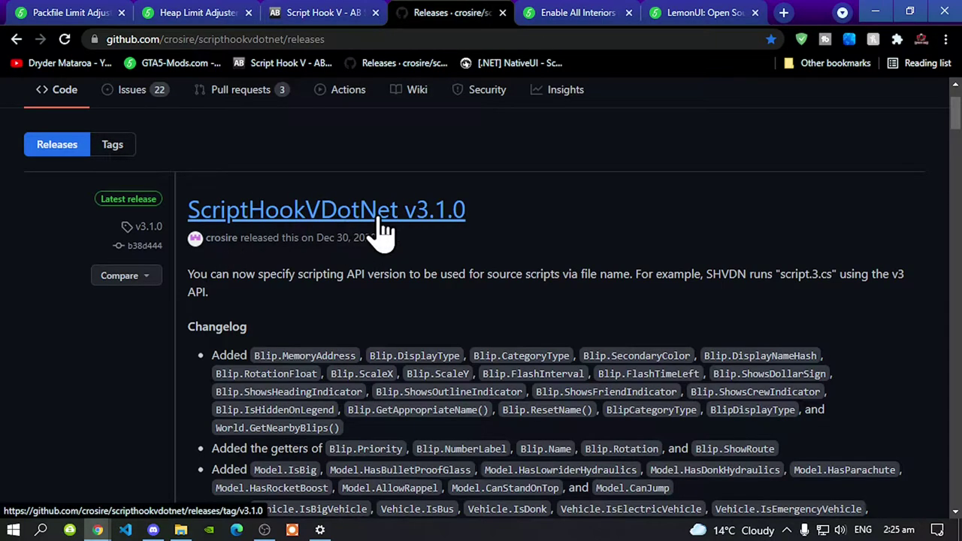
pyautogui.scroll(-1, 384, 229)
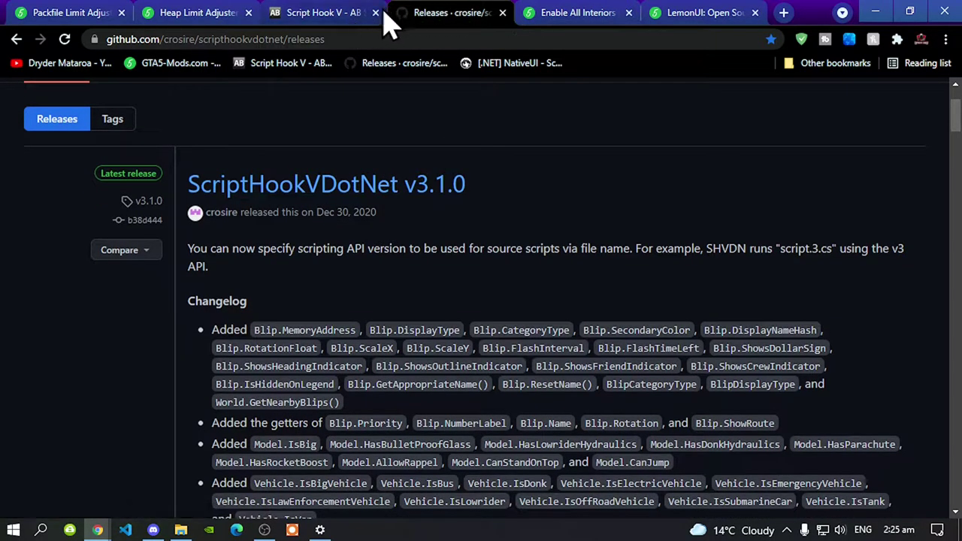
pyautogui.scroll(-3, 331, 251)
pyautogui.scroll(-9, 330, 252)
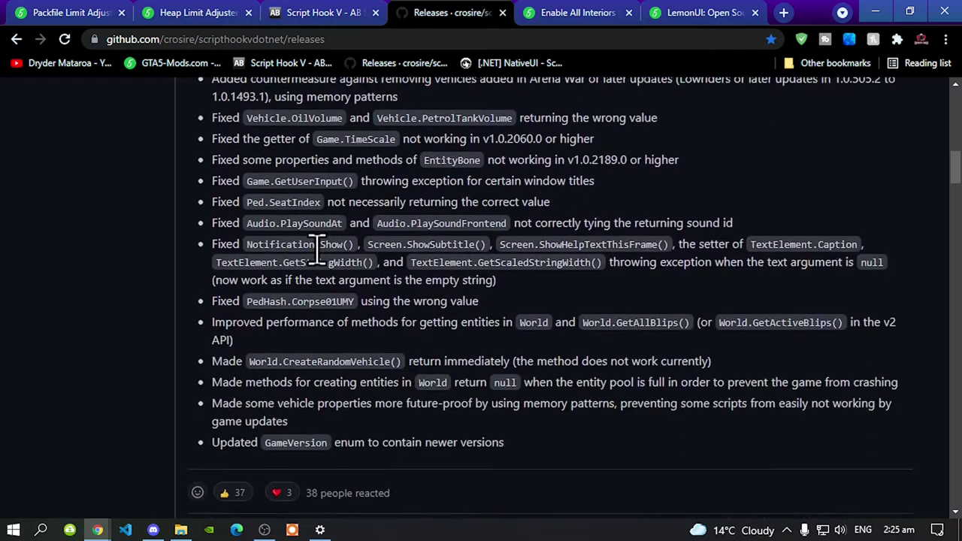
pyautogui.click(295, 16)
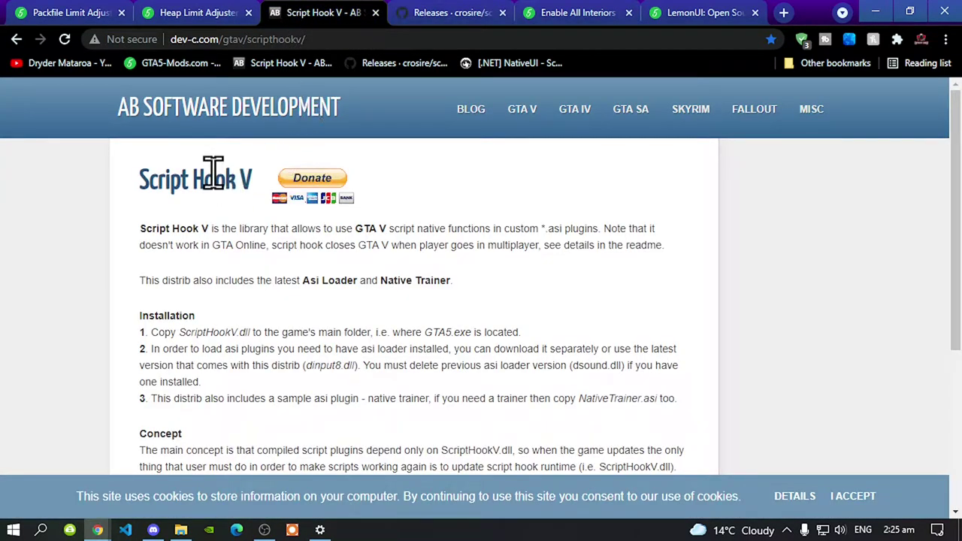
pyautogui.scroll(-3, 338, 211)
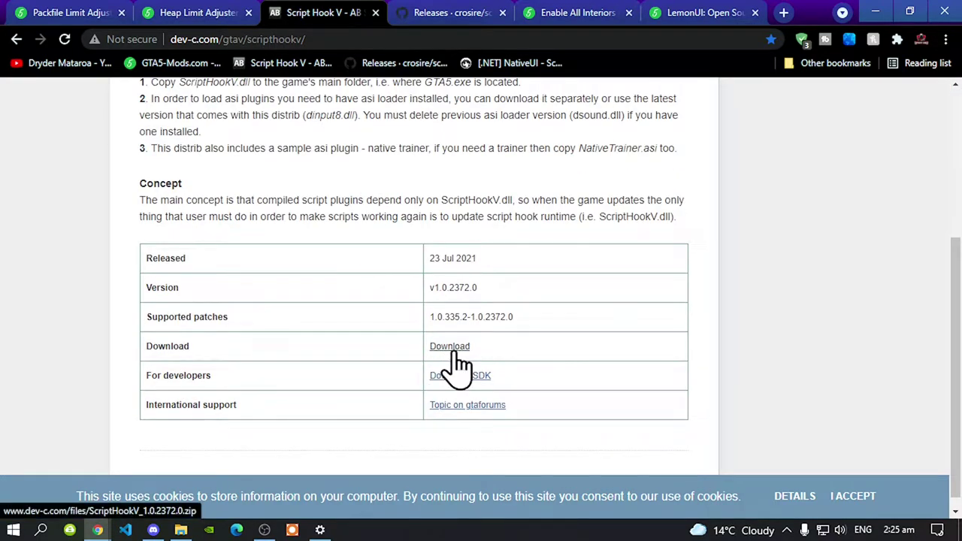
# View the download pages for Heap Limit Adjuster (650 MB of heap!) and Packfile Limit Adjuster
pyautogui.click(199, 13)
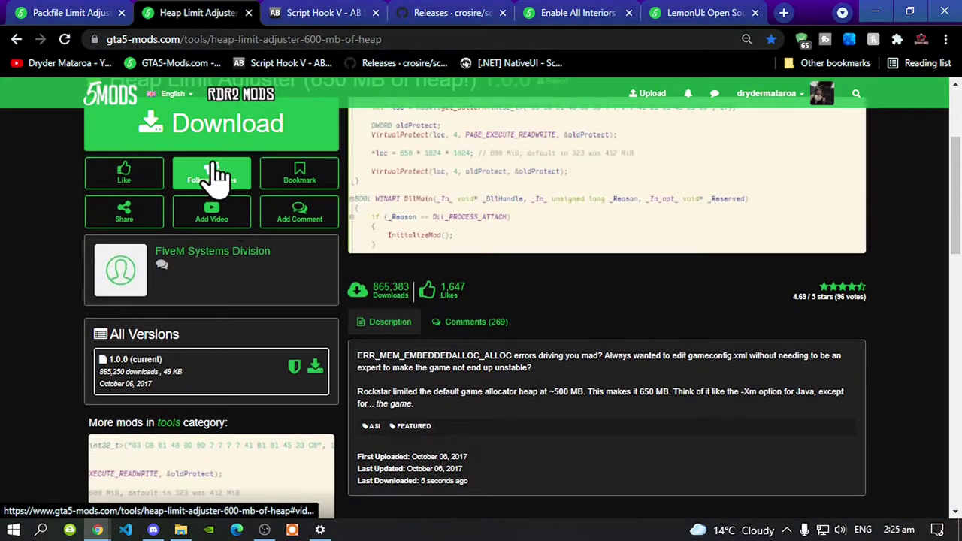
pyautogui.scroll(1, 248, 161)
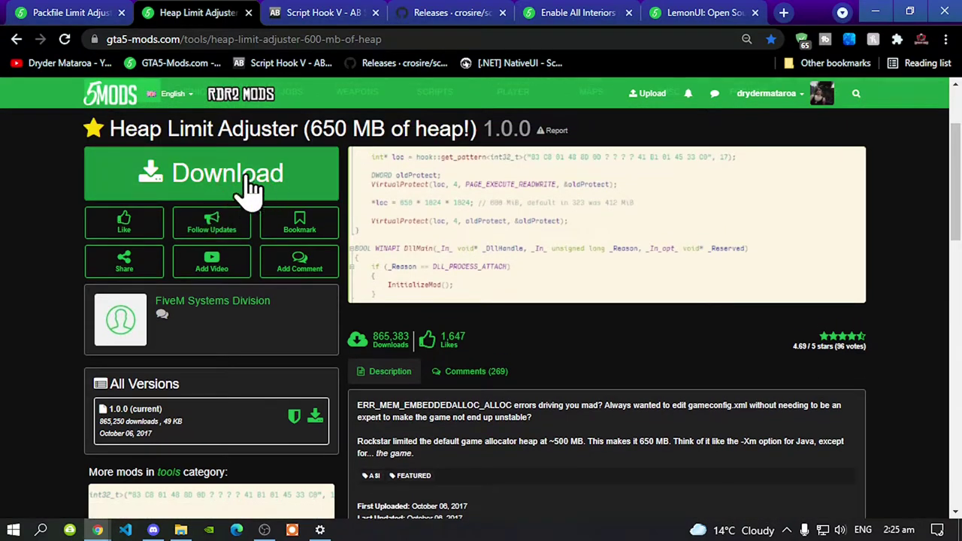
pyautogui.click(112, 11)
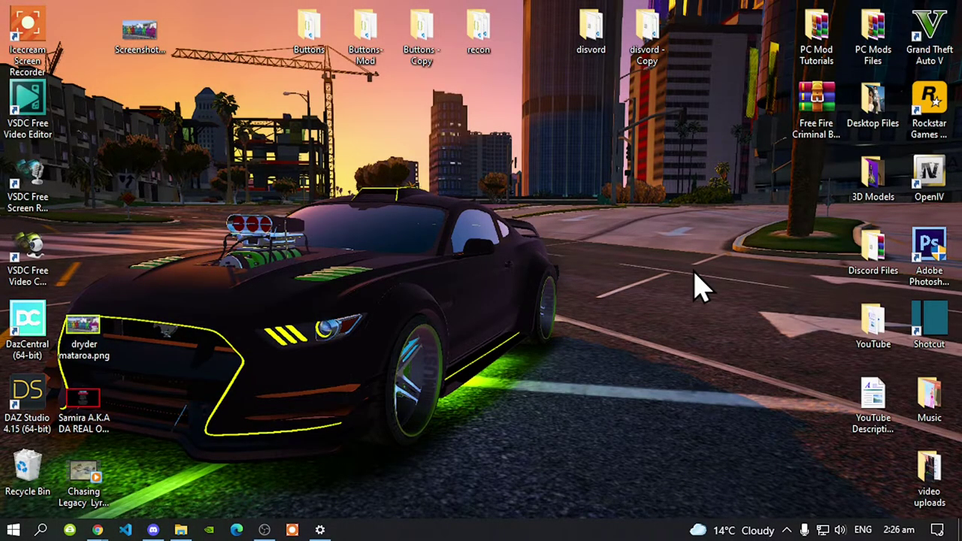
# Open the file location of the Grand Theft Auto V desktop shortcut, maximize the folder window and look through the game files
pyautogui.rightClick(932, 30)
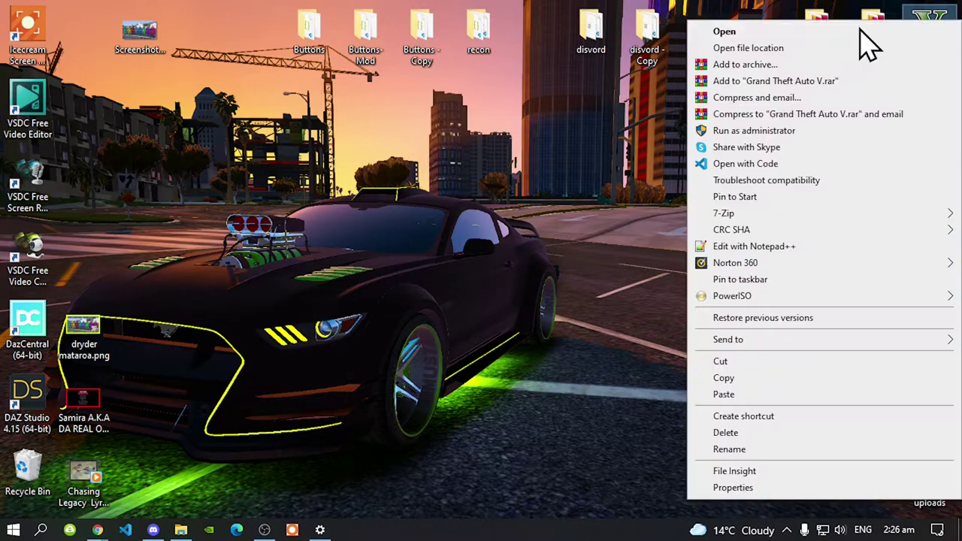
pyautogui.click(772, 48)
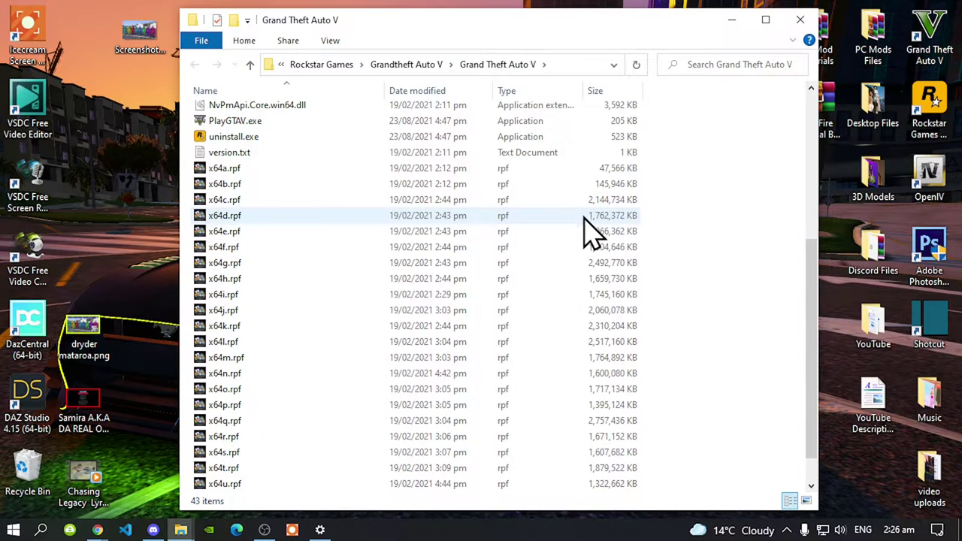
pyautogui.scroll(6, 639, 294)
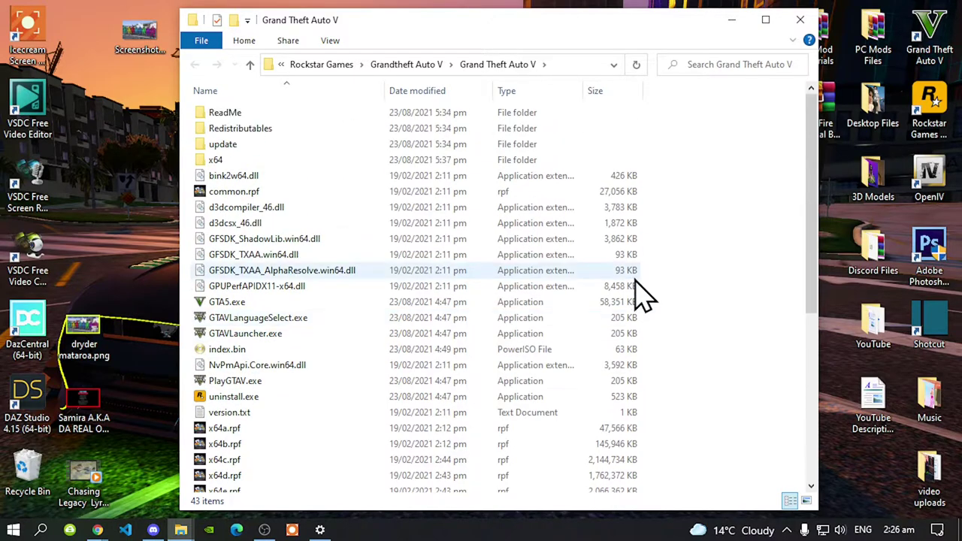
pyautogui.click(765, 19)
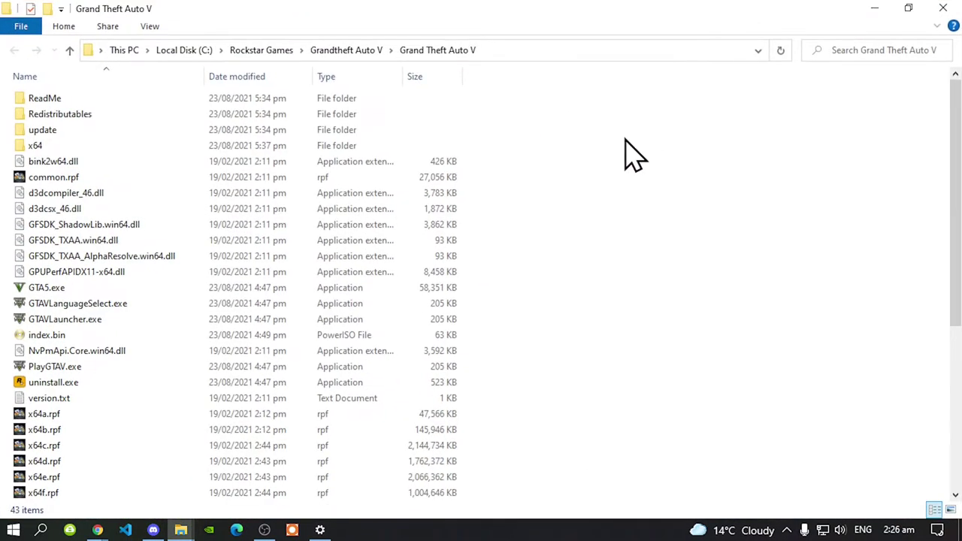
pyautogui.scroll(-5, 616, 162)
pyautogui.scroll(-1, 615, 177)
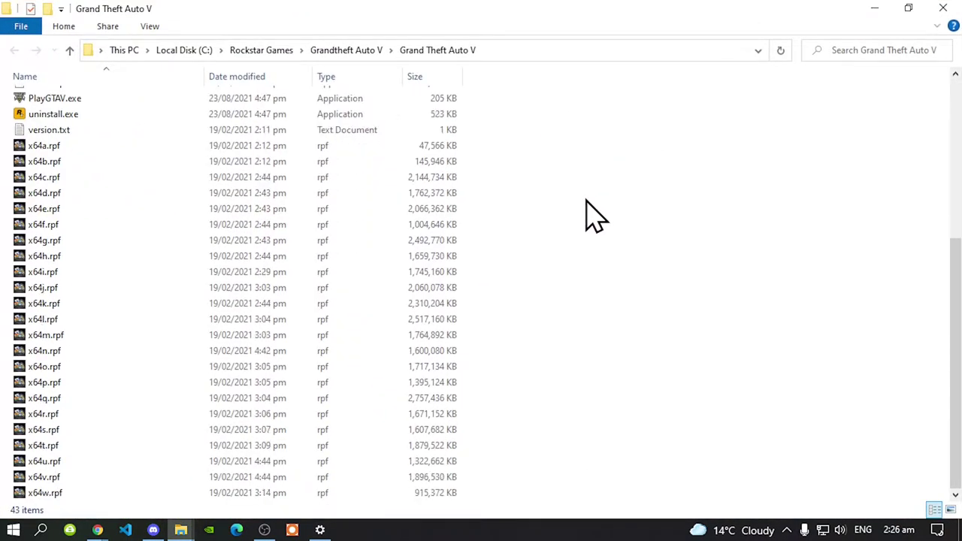
pyautogui.scroll(6, 535, 436)
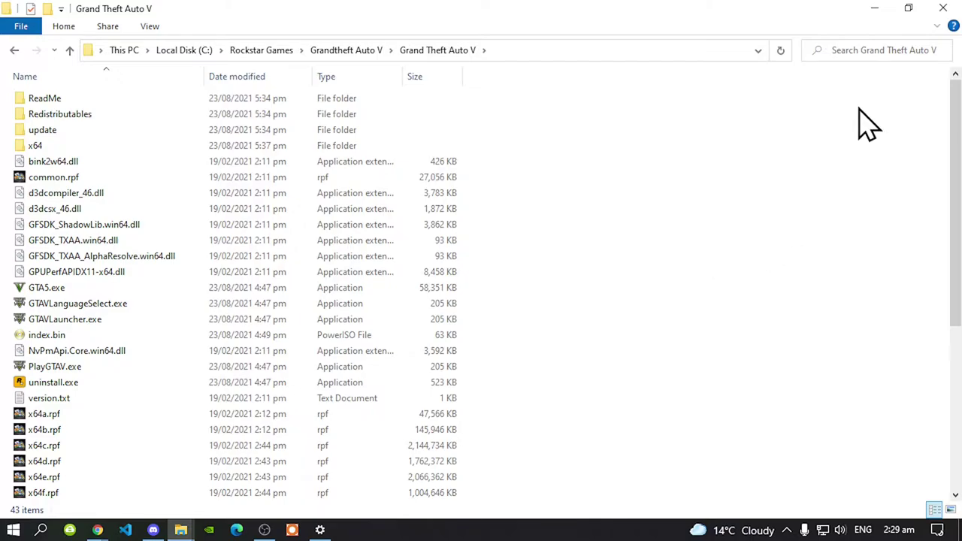
# Minimize the game folder and launch OpenIV for the Windows version of Grand Theft Auto V
pyautogui.click(875, 8)
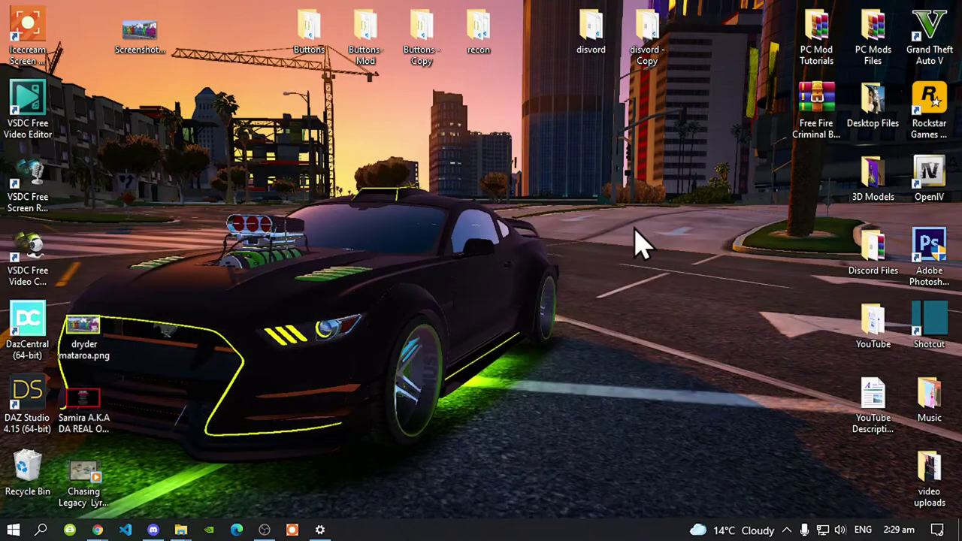
pyautogui.click(932, 174)
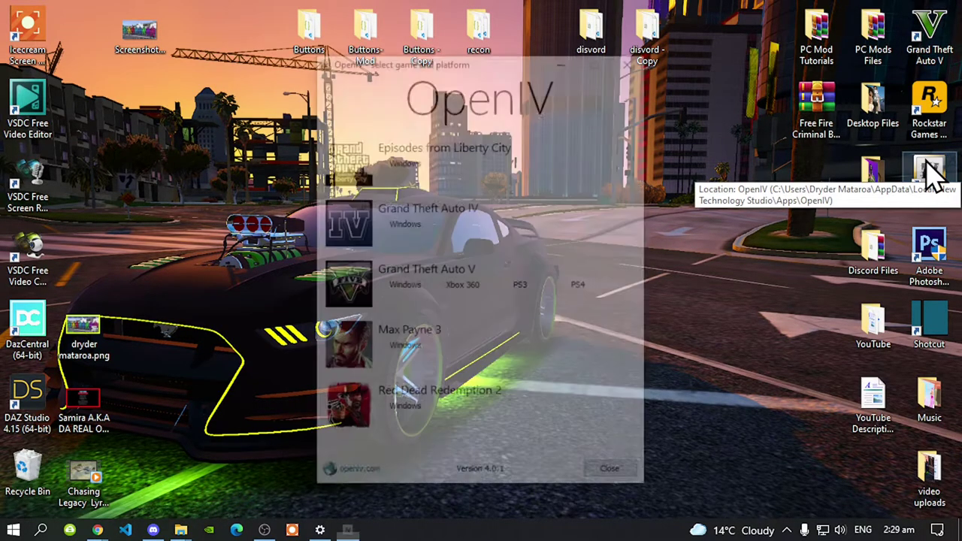
pyautogui.click(419, 286)
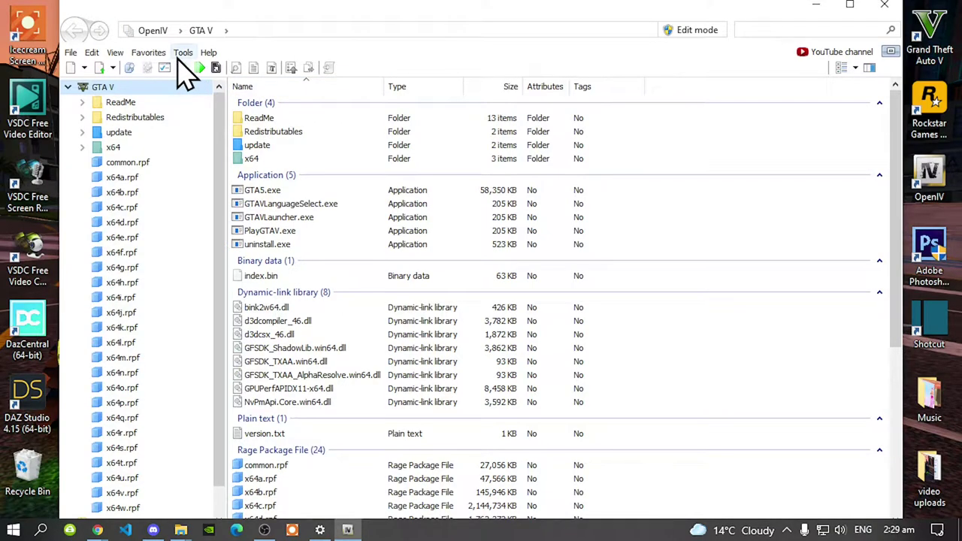
# Install ASI Loader and OpenIV.ASI with the ASI Manager, agreeing to create the "mods" folder
pyautogui.click(183, 54)
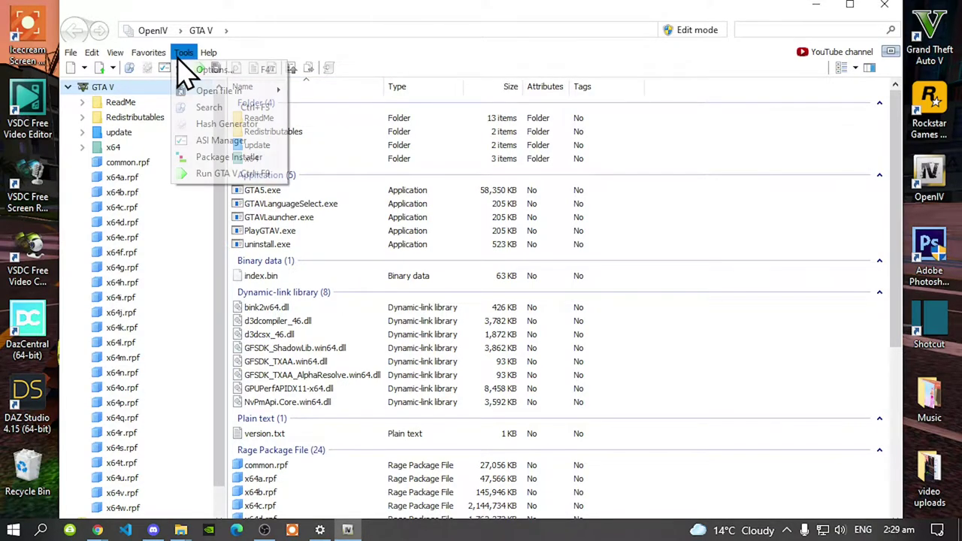
pyautogui.click(216, 141)
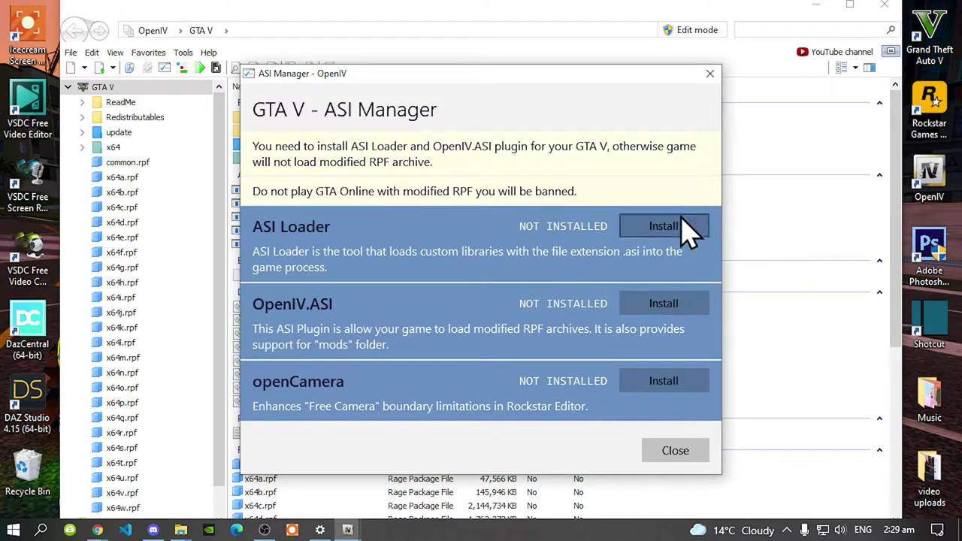
pyautogui.click(664, 226)
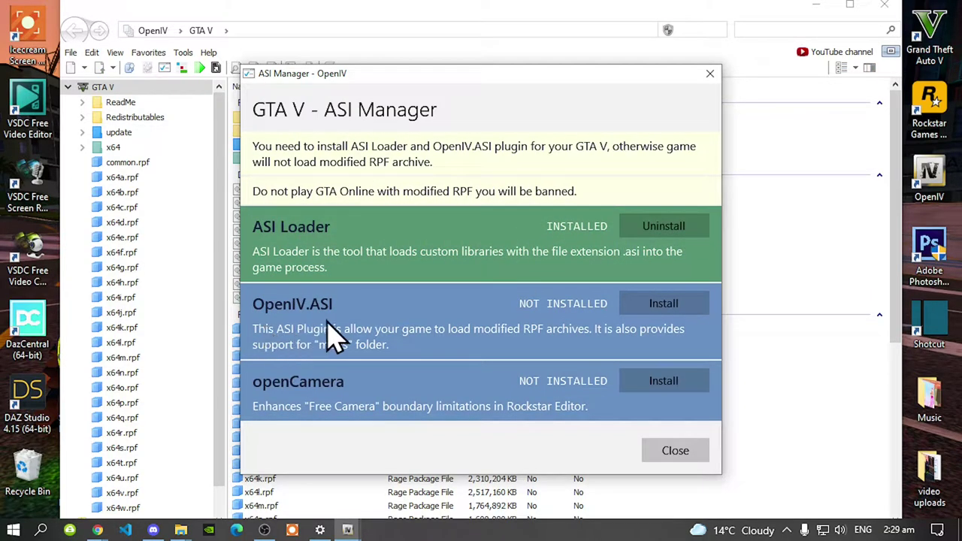
pyautogui.click(669, 304)
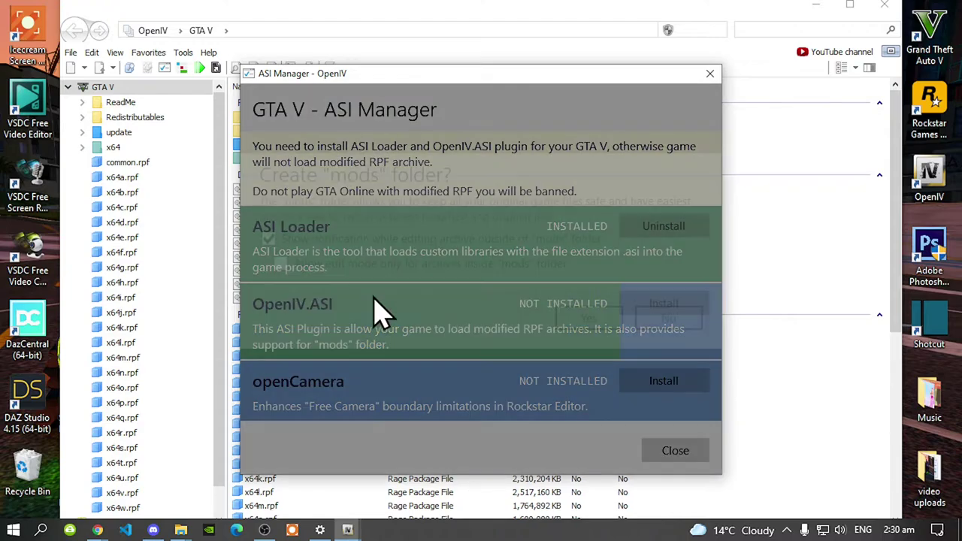
pyautogui.click(607, 354)
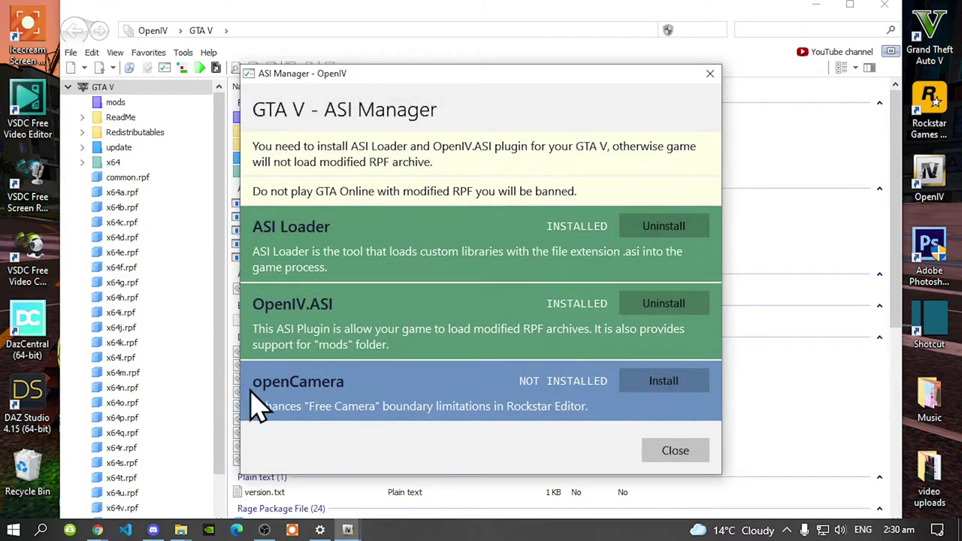
# Install openCamera, close the ASI Manager and minimize OpenIV
pyautogui.click(677, 387)
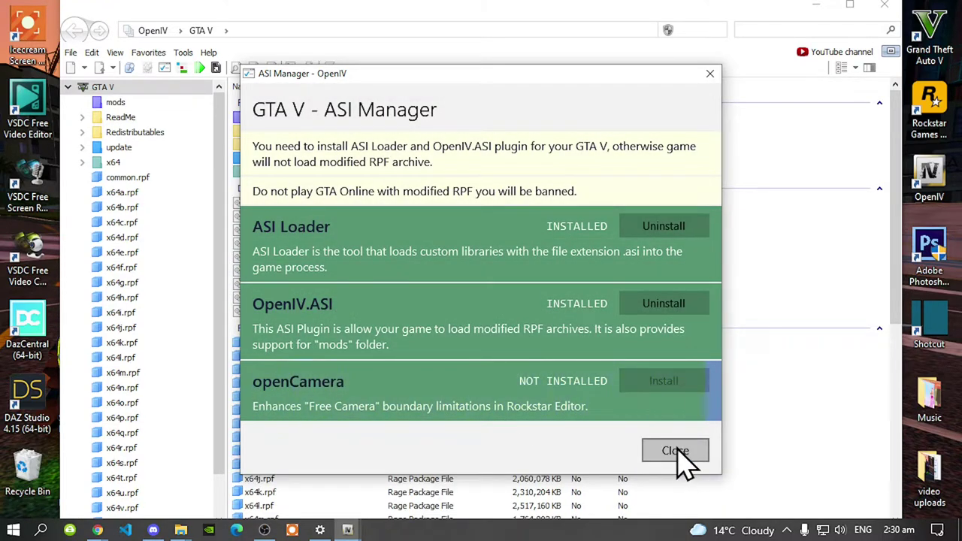
pyautogui.click(677, 451)
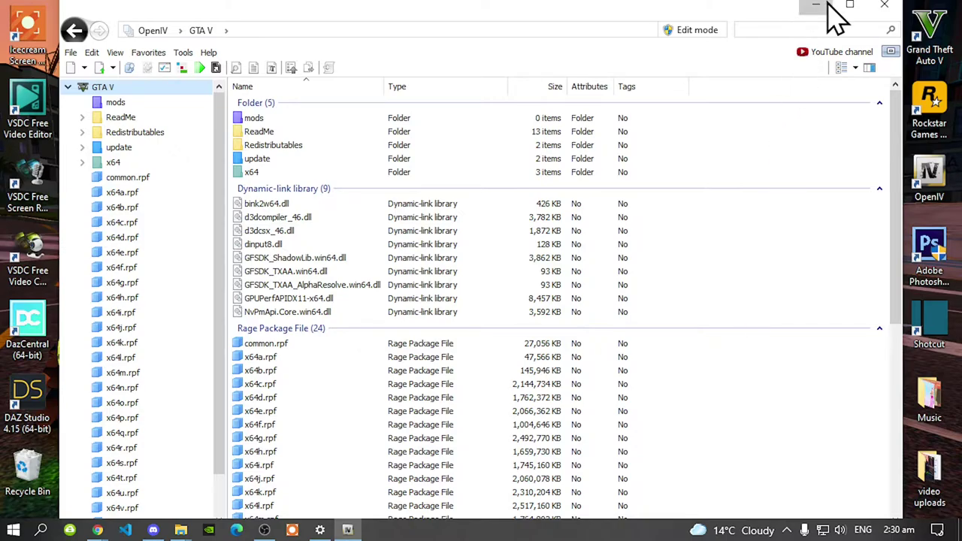
pyautogui.click(815, 6)
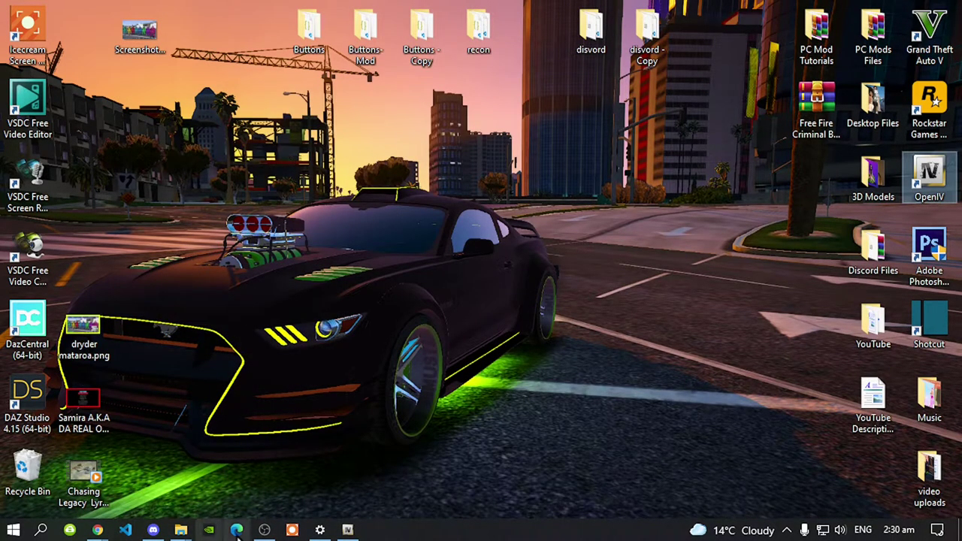
# Switch back to the Grand Theft Auto V folder, restore its window to a smaller size and look through the updated file list
pyautogui.click(181, 530)
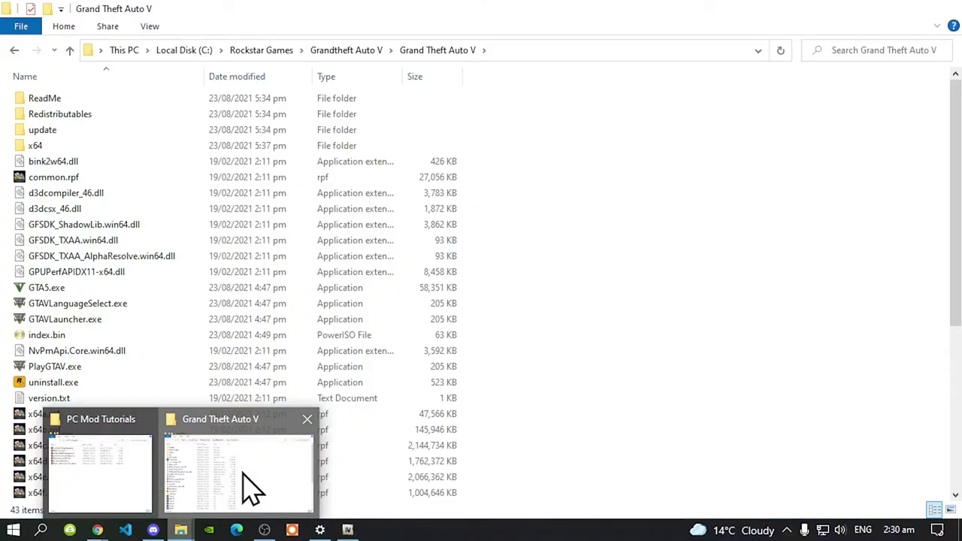
pyautogui.click(248, 490)
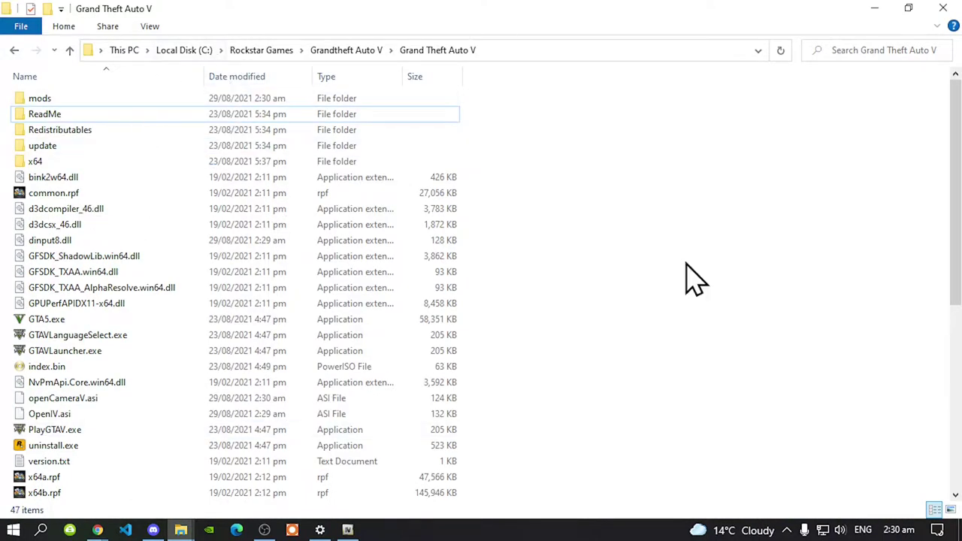
pyautogui.click(908, 9)
pyautogui.scroll(-3, 556, 278)
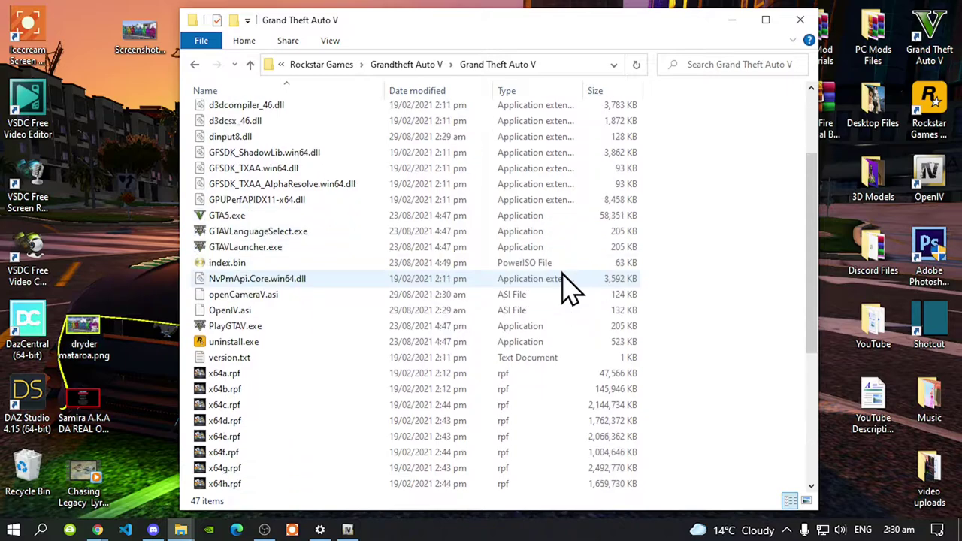
pyautogui.scroll(-5, 565, 289)
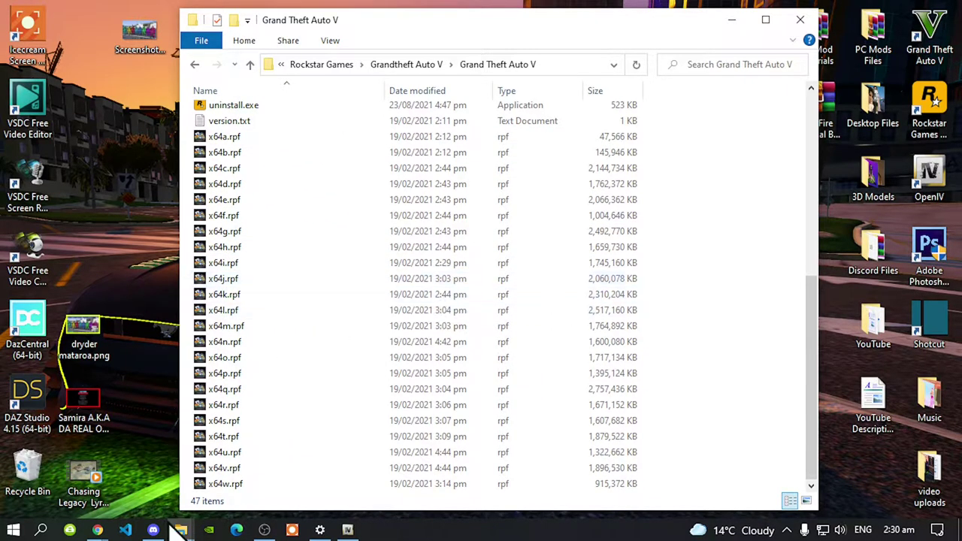
# Bring up the PC Mod Tutorials folder behind the Grand Theft Auto V folder, keeping the game folder in front
pyautogui.moveTo(181, 528)
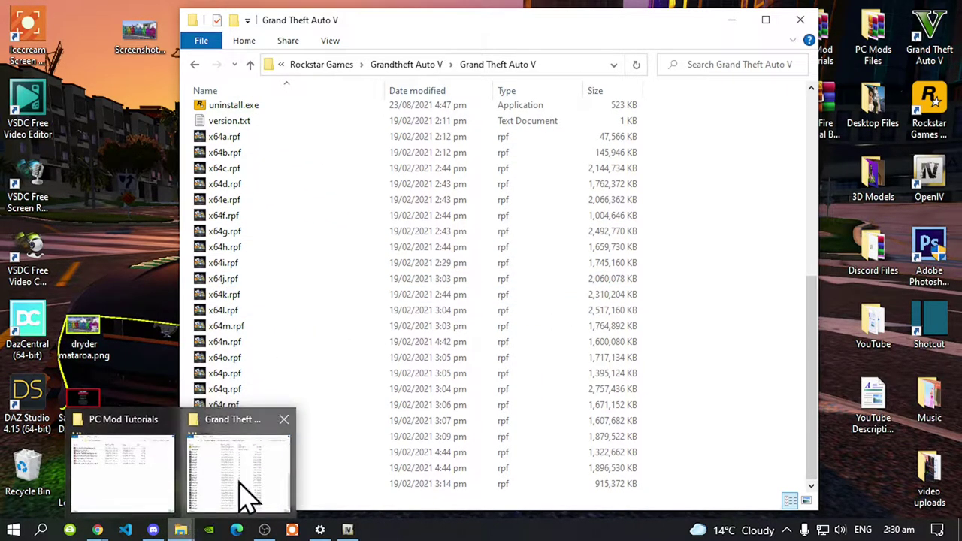
pyautogui.click(158, 458)
pyautogui.click(675, 357)
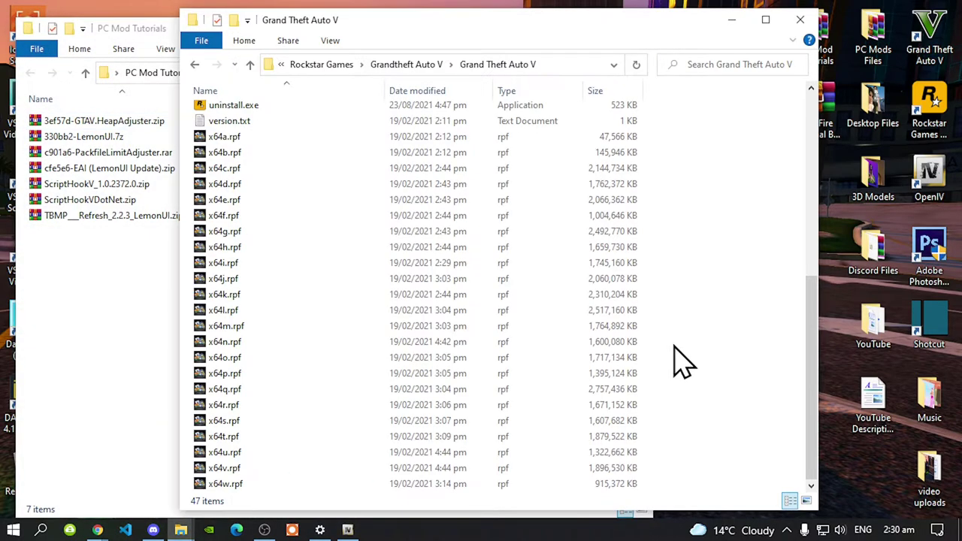
# Move the game folder window aside and open the bin folder inside ScriptHookV_1.0.2372.0.zip next to it
pyautogui.moveTo(276, 27); pyautogui.dragTo(461, 34)
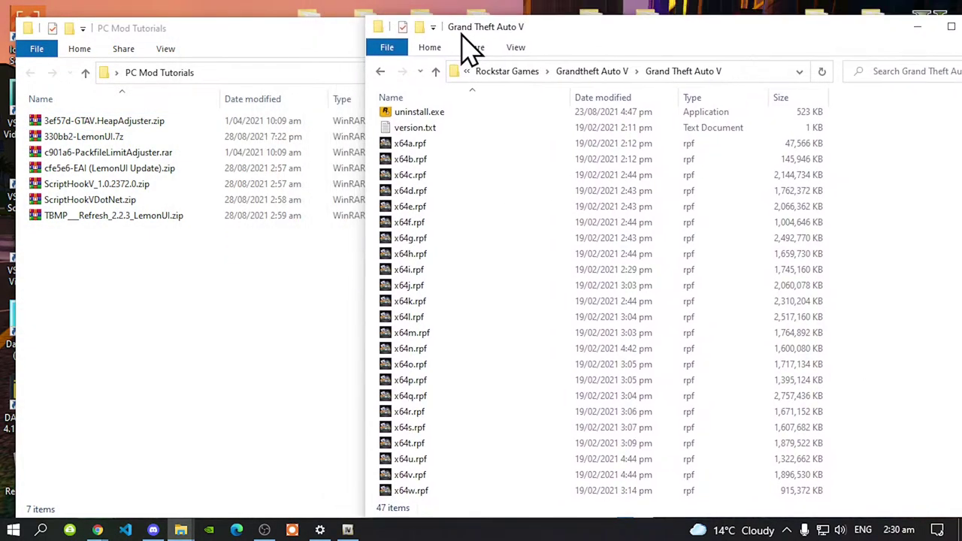
pyautogui.doubleClick(88, 188)
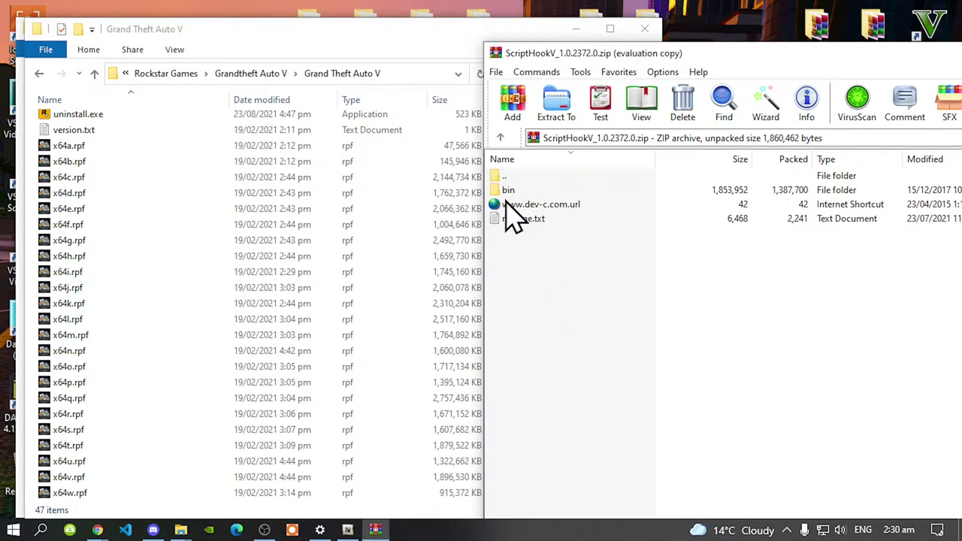
pyautogui.doubleClick(504, 190)
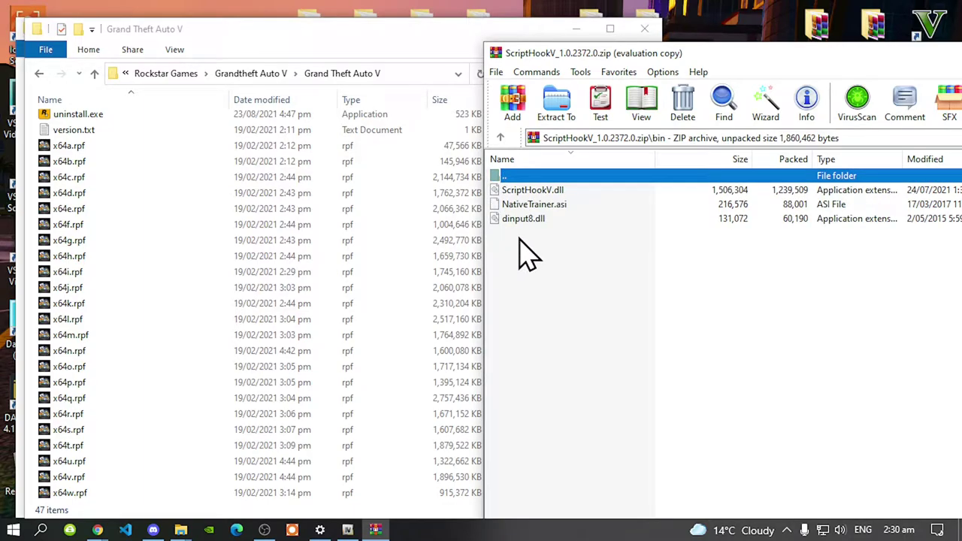
# Extract ScriptHookV.dll and dinput8.dll into the Grand Theft Auto V folder, replacing the existing dinput8.dll, and close the archive
pyautogui.click(518, 194)
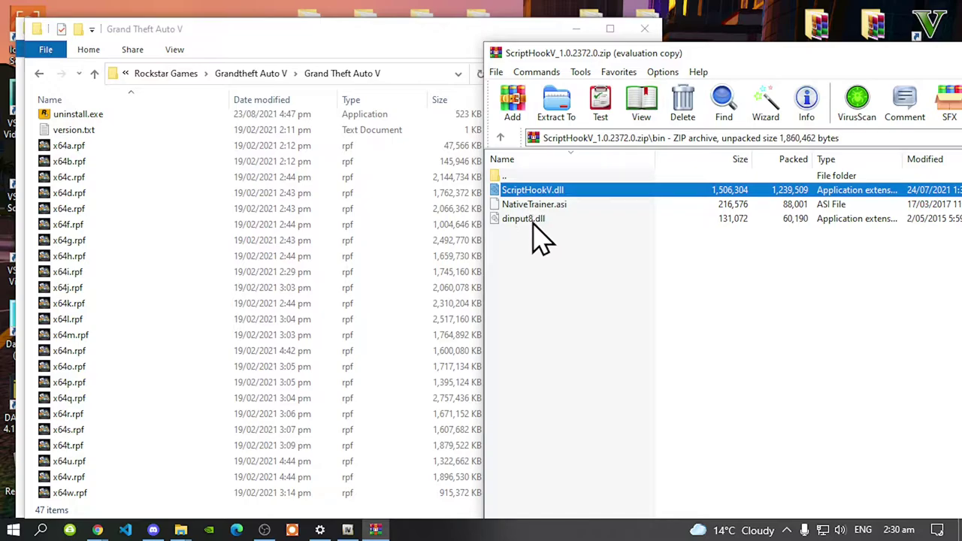
pyautogui.keyDown('ctrl'); pyautogui.click(533, 222); pyautogui.keyUp('ctrl')
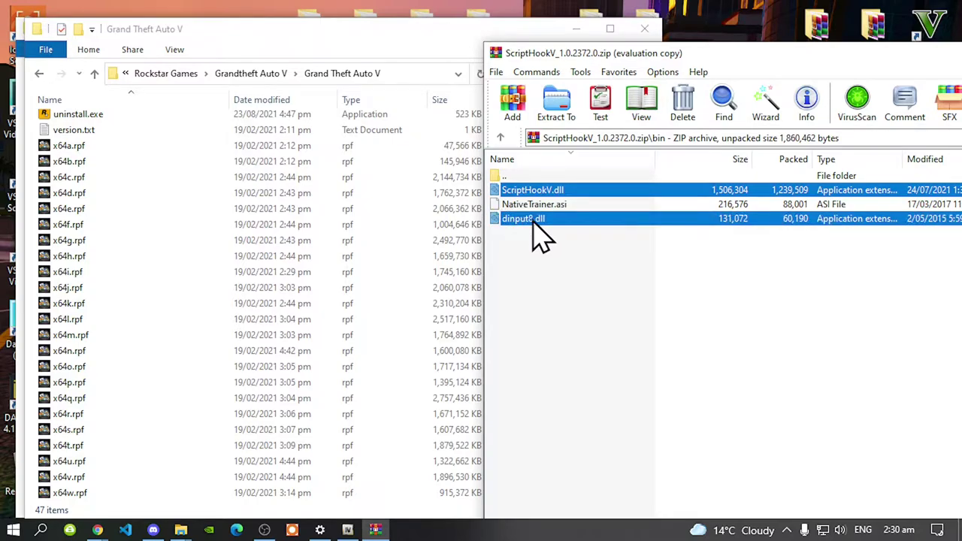
pyautogui.moveTo(534, 224); pyautogui.dragTo(137, 288)
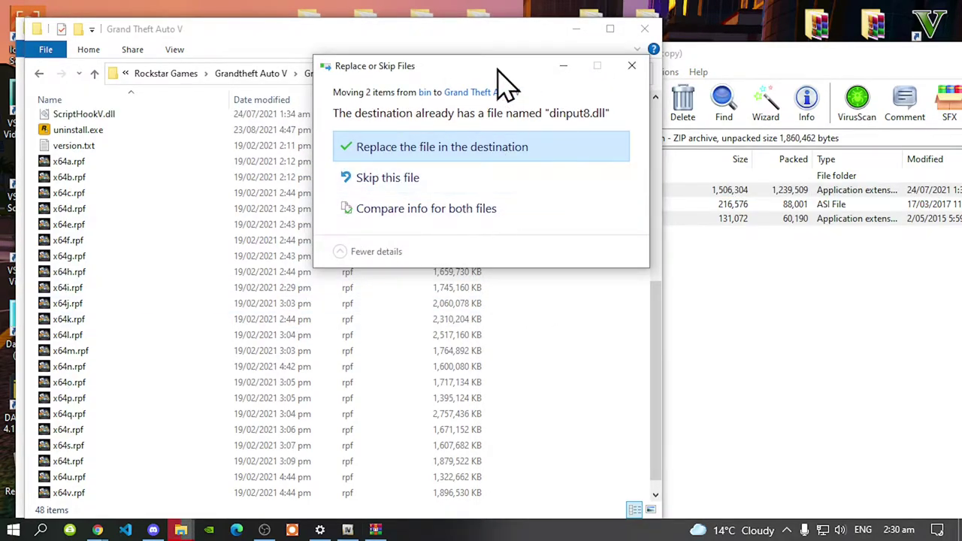
pyautogui.click(408, 147)
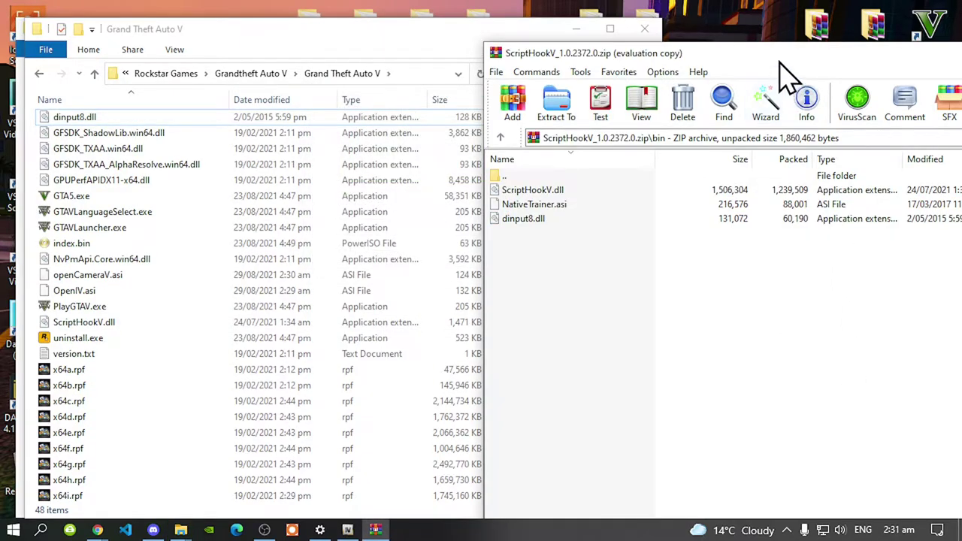
pyautogui.moveTo(778, 59); pyautogui.dragTo(489, 59)
pyautogui.click(836, 54)
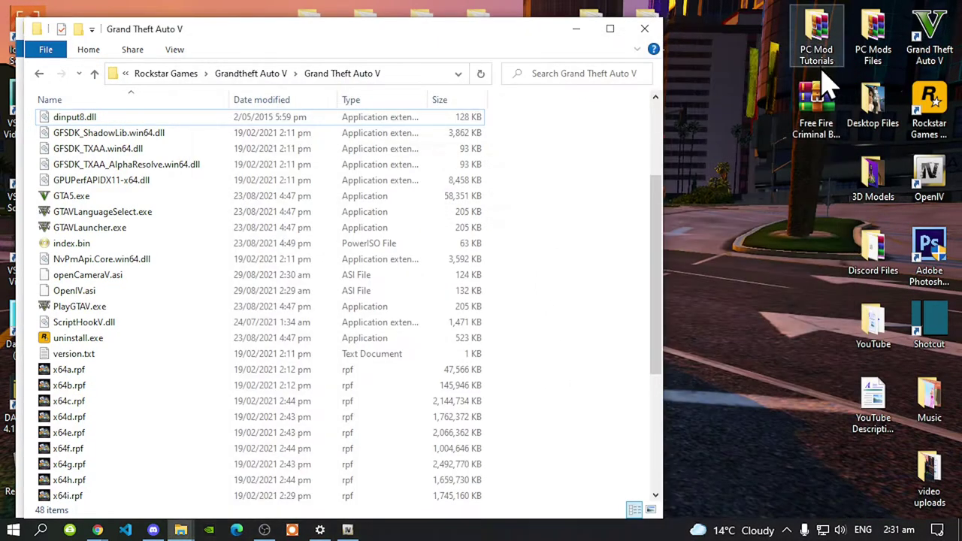
# Open ScriptHookVDotNet.zip from the PC Mod Tutorials folder and place its window beside the Grand Theft Auto V folder
pyautogui.click(575, 31)
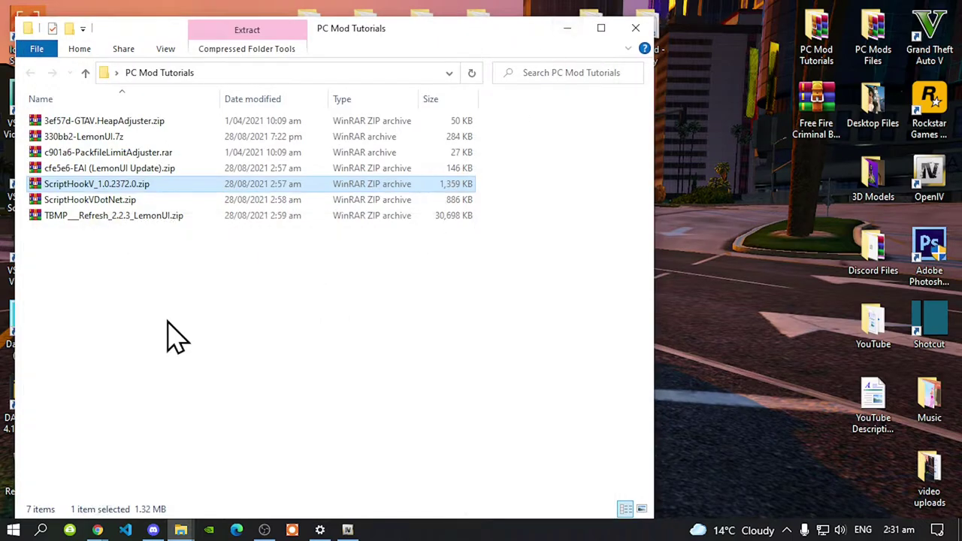
pyautogui.doubleClick(113, 203)
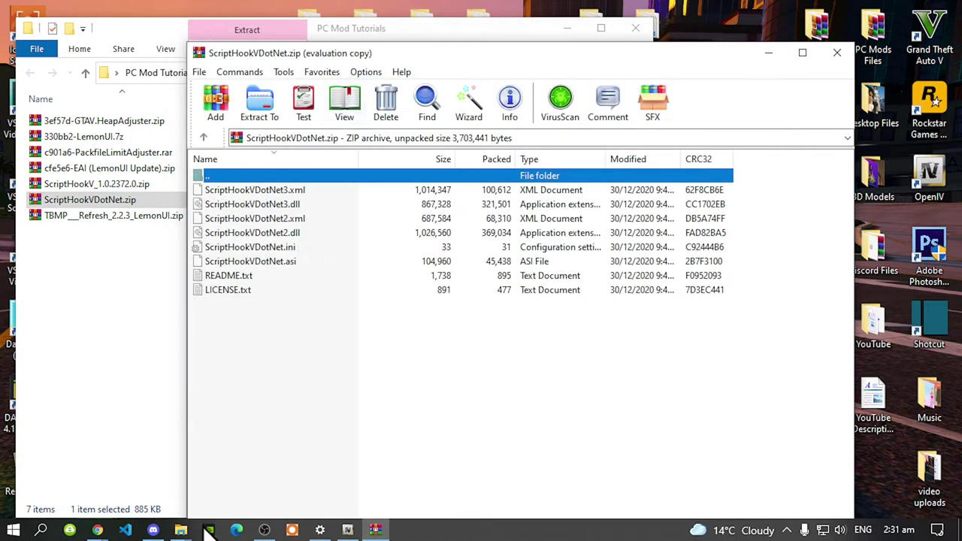
pyautogui.moveTo(184, 530)
pyautogui.click(247, 483)
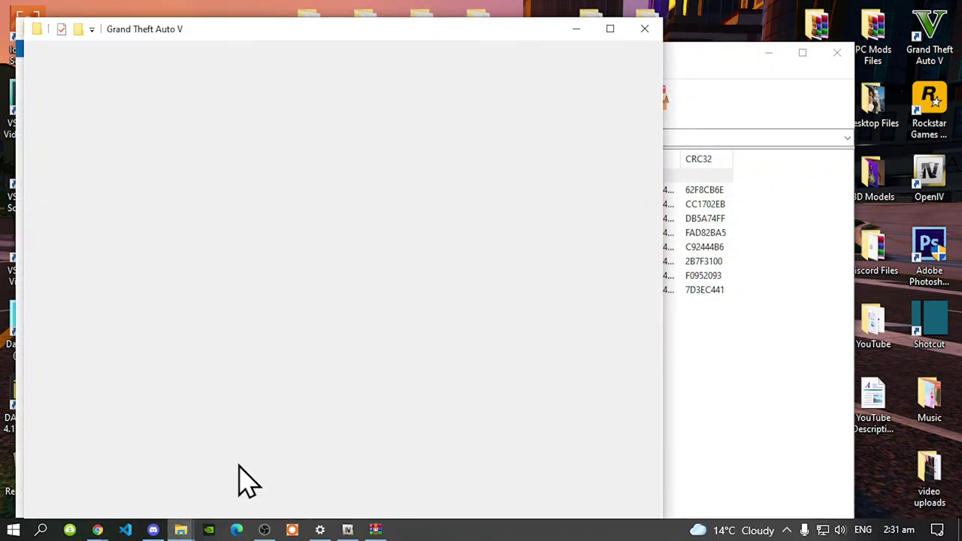
pyautogui.click(698, 375)
pyautogui.moveTo(238, 59); pyautogui.dragTo(528, 45)
# Extract all ScriptHookVDotNet files except README.txt and LICENSE.txt into the Grand Theft Auto V folder and close the archive
pyautogui.moveTo(568, 377); pyautogui.dragTo(553, 177)
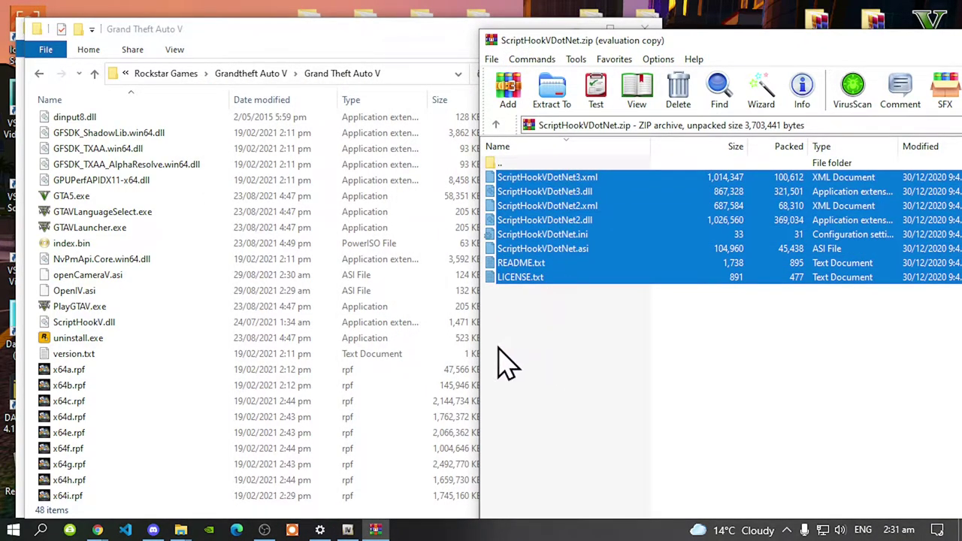
pyautogui.keyDown('ctrl'); pyautogui.click(517, 278); pyautogui.keyUp('ctrl')
pyautogui.keyDown('ctrl'); pyautogui.click(526, 263); pyautogui.keyUp('ctrl')
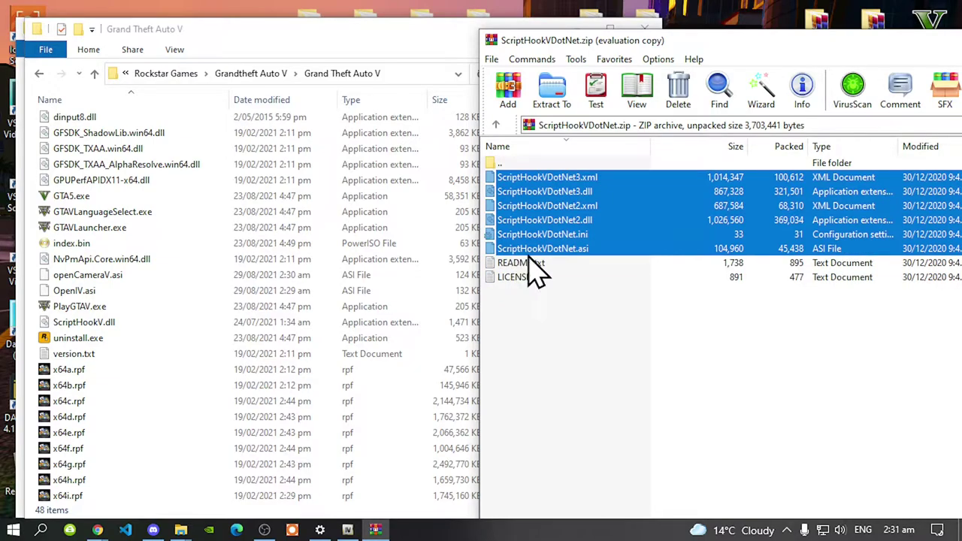
pyautogui.moveTo(549, 247); pyautogui.dragTo(135, 444)
pyautogui.click(801, 344)
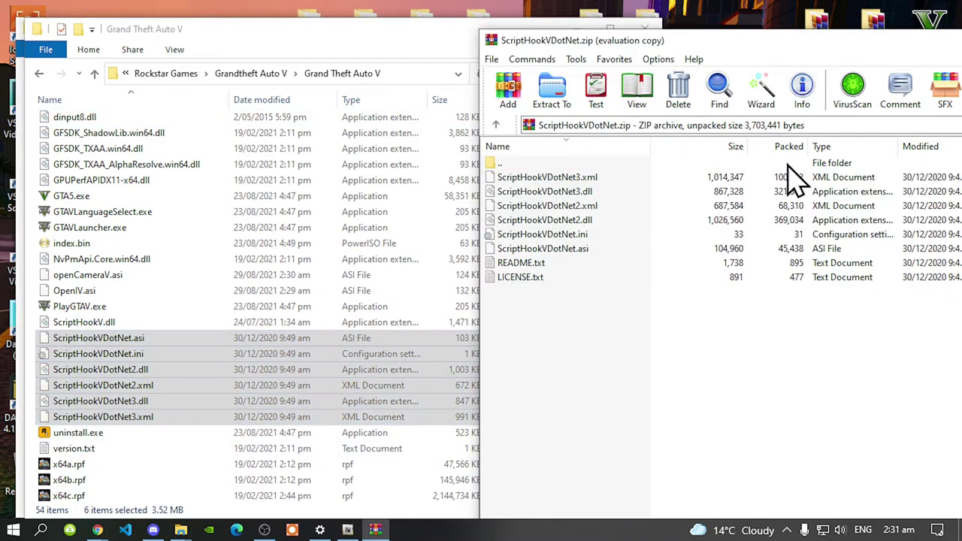
pyautogui.moveTo(776, 45); pyautogui.dragTo(494, 48)
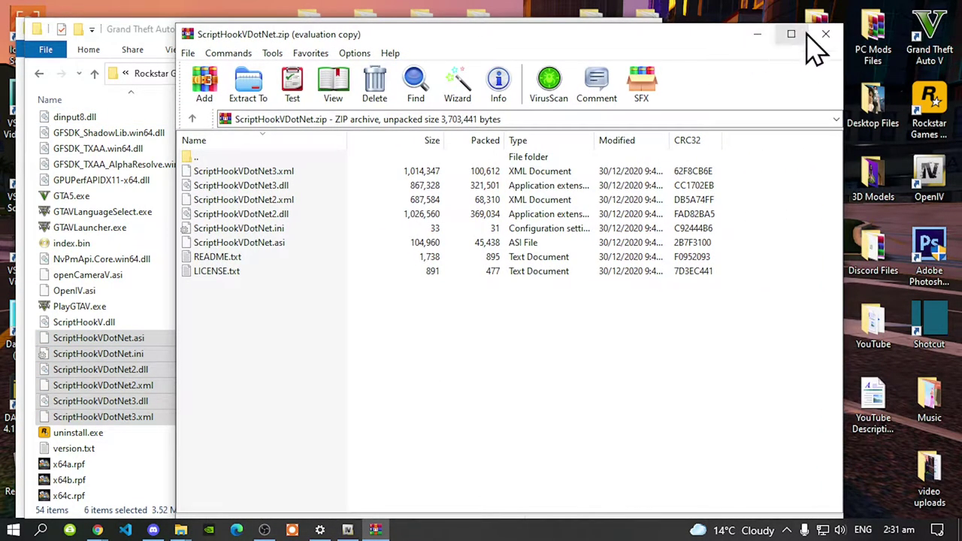
pyautogui.click(825, 35)
# Set ReloadKey to Insert in the game folder's ScriptHookVDotNet.ini, then save and close the file
pyautogui.scroll(-3, 451, 421)
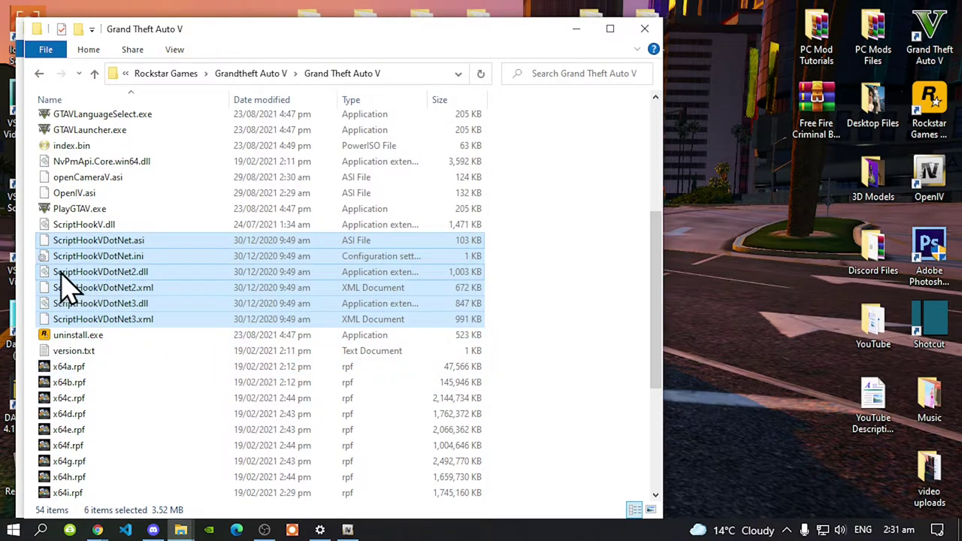
pyautogui.click(128, 261)
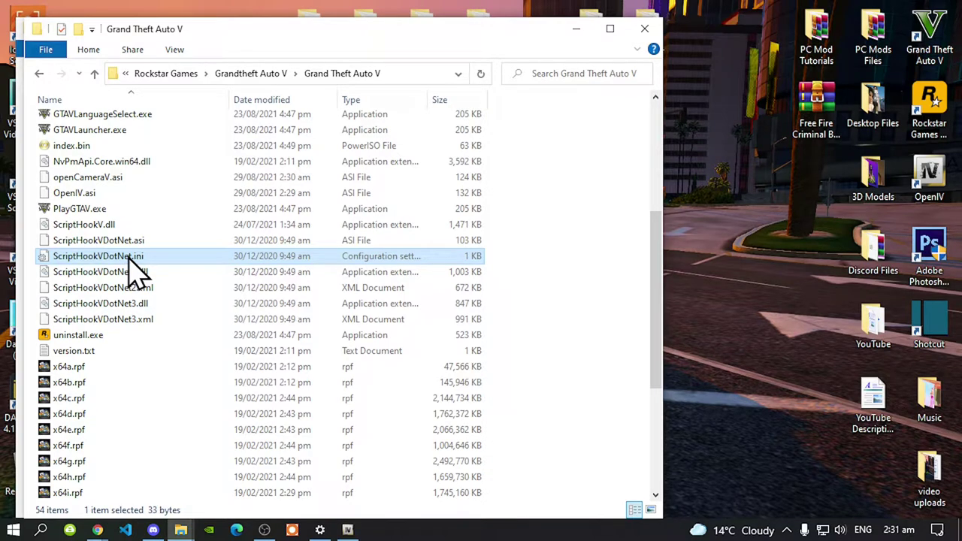
pyautogui.doubleClick(129, 259)
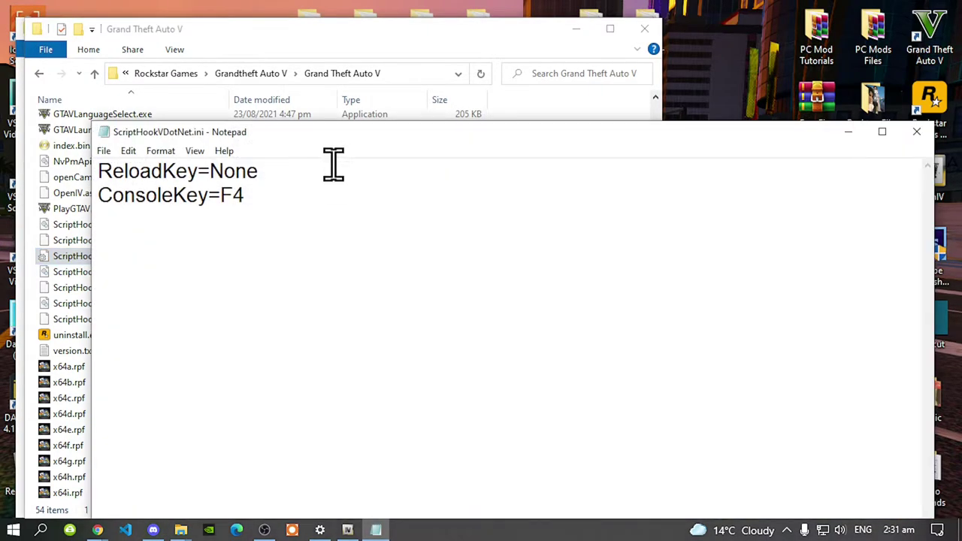
pyautogui.click(333, 164)
pyautogui.press('BackSpace')
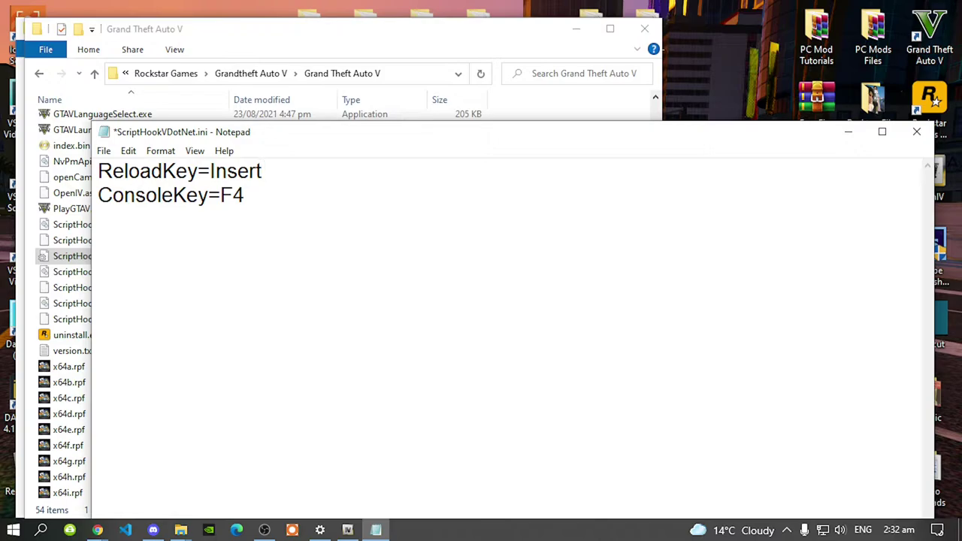
pyautogui.click(917, 132)
pyautogui.click(432, 289)
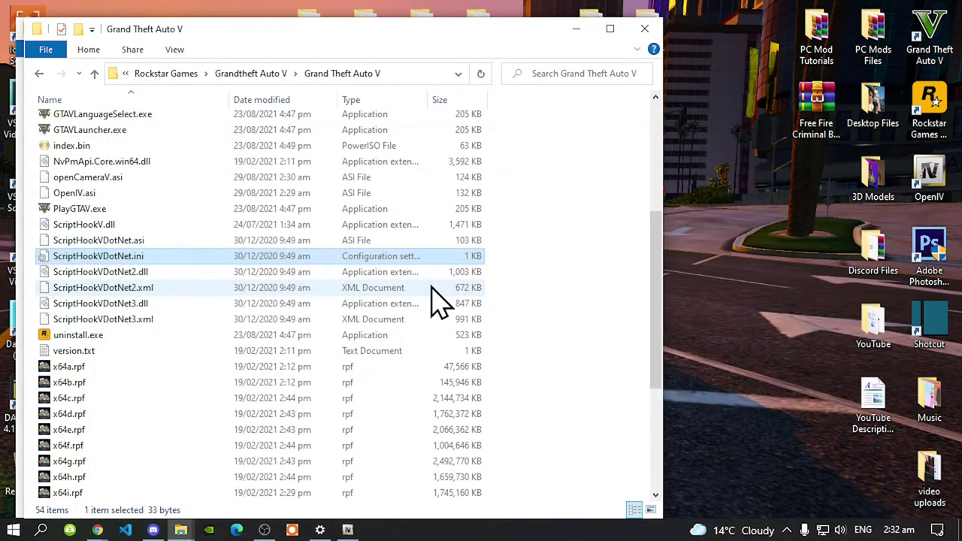
pyautogui.click(570, 318)
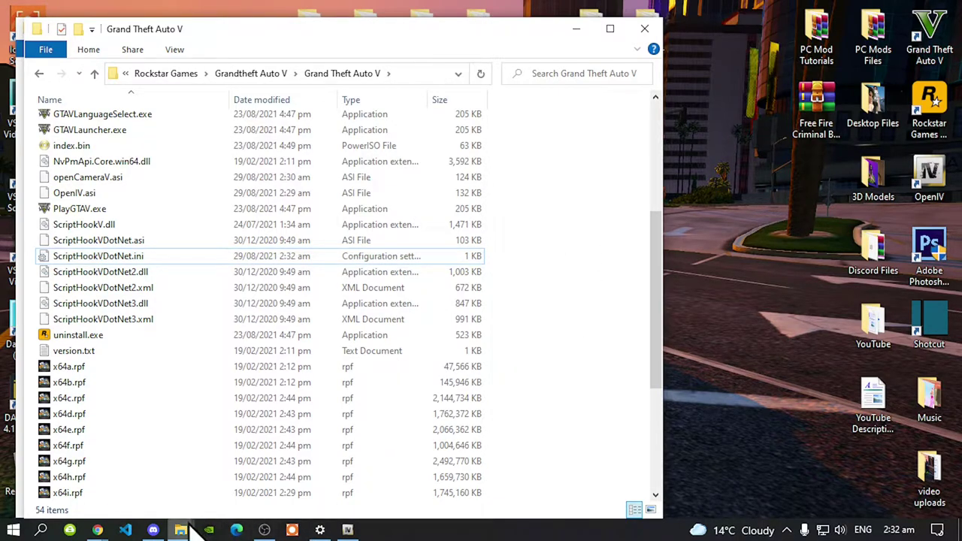
# Open c901a6-PackfileLimitAdjuster.rar from the PC Mod Tutorials folder and place its window beside the Grand Theft Auto V folder
pyautogui.moveTo(193, 531)
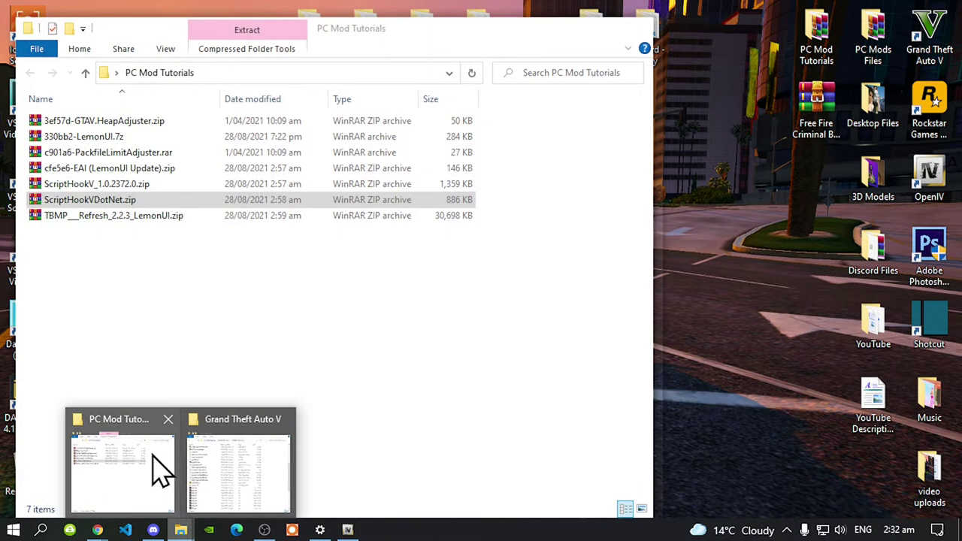
pyautogui.click(158, 470)
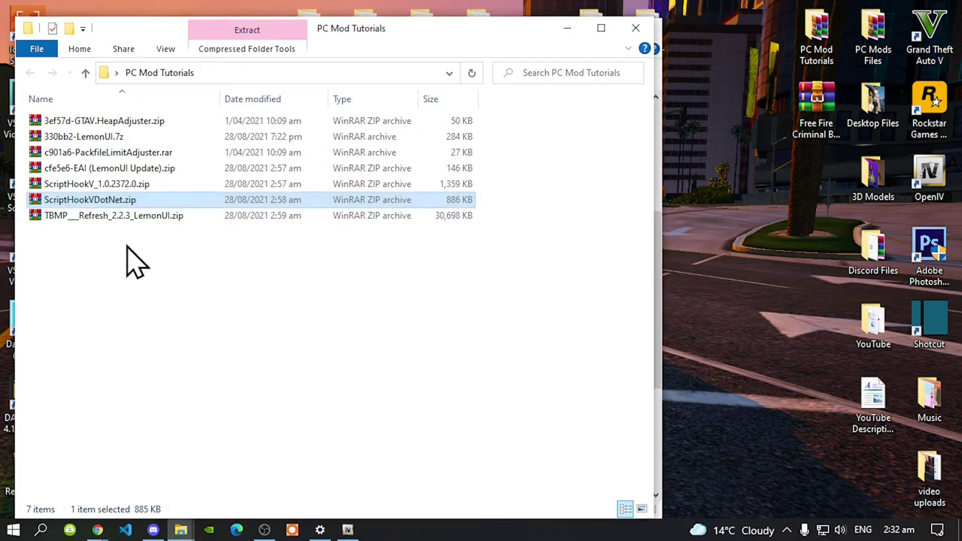
pyautogui.doubleClick(127, 165)
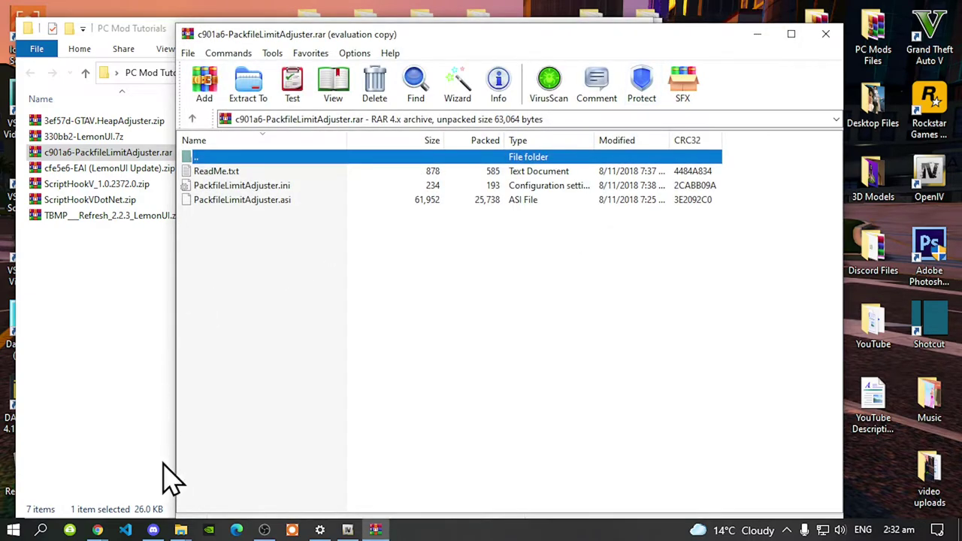
pyautogui.click(180, 530)
pyautogui.click(236, 480)
pyautogui.click(774, 275)
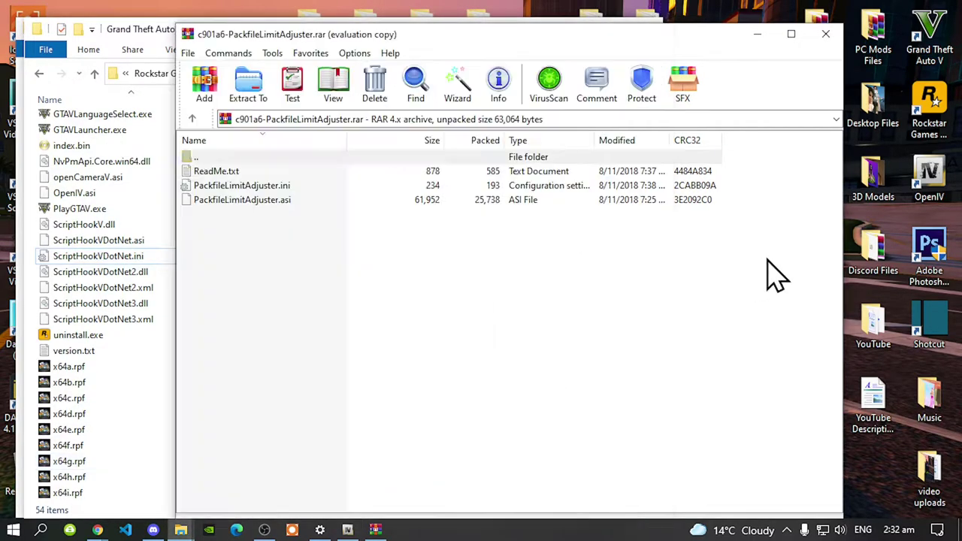
pyautogui.moveTo(305, 36); pyautogui.dragTo(555, 48)
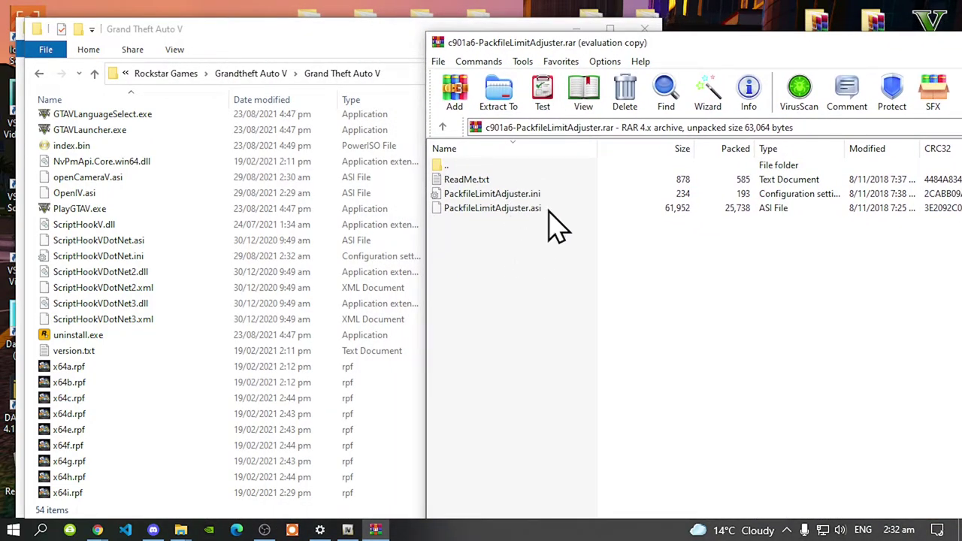
# Extract PackfileLimitAdjuster.ini and PackfileLimitAdjuster.asi into the Grand Theft Auto V folder and close the archive
pyautogui.moveTo(546, 248); pyautogui.dragTo(154, 416)
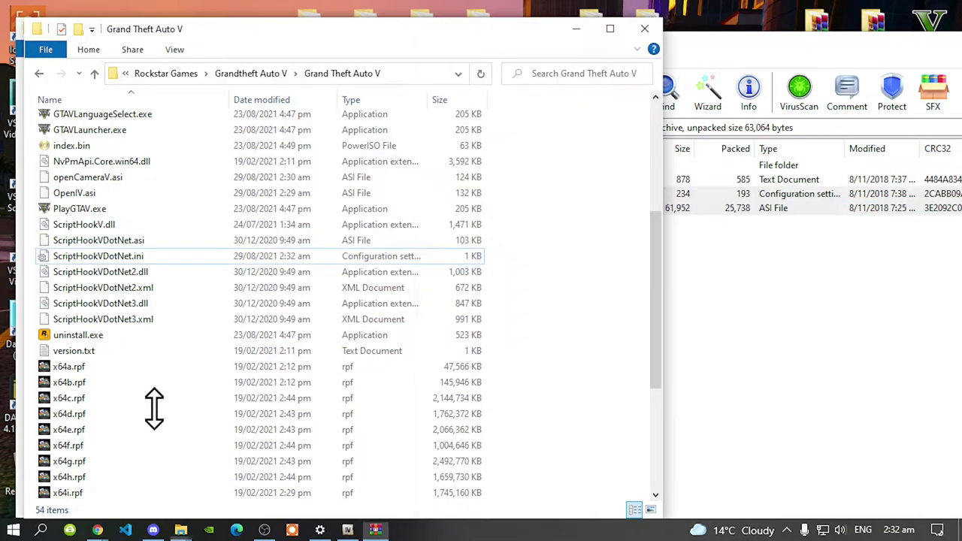
pyautogui.click(695, 323)
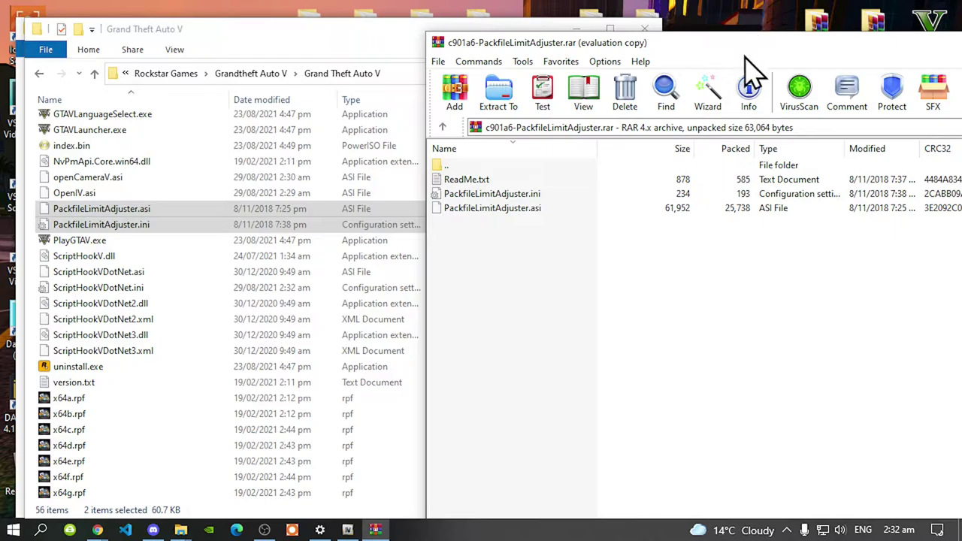
pyautogui.moveTo(623, 43); pyautogui.dragTo(408, 25)
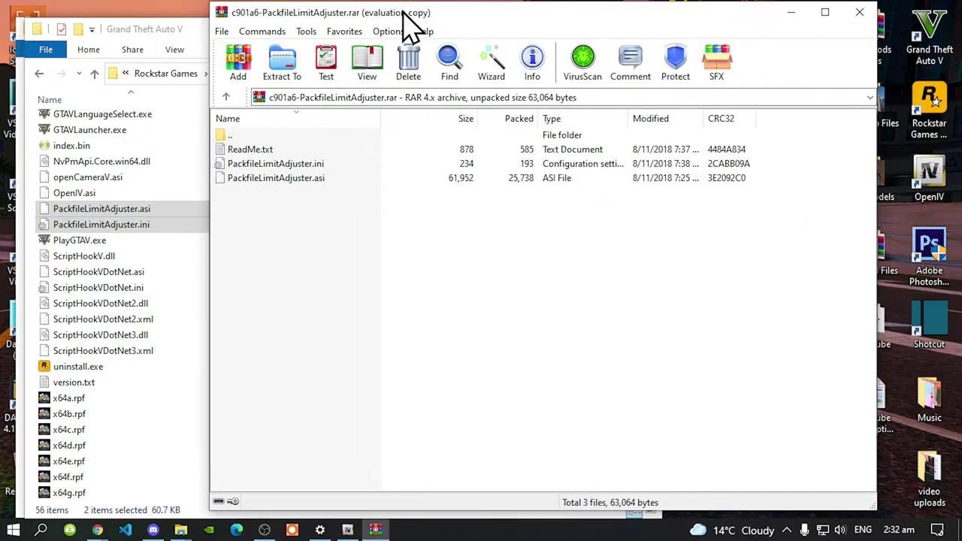
pyautogui.click(849, 23)
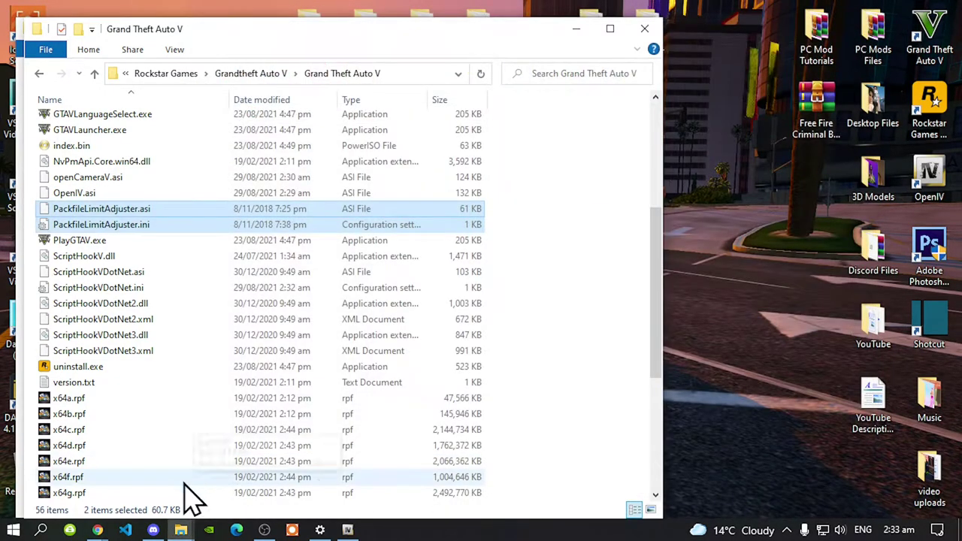
# Open 3ef57d-GTAV.HeapAdjuster.zip from the PC Mod Tutorials folder and extract GTAV.HeapAdjuster.asi into the Grand Theft Auto V folder
pyautogui.click(181, 528)
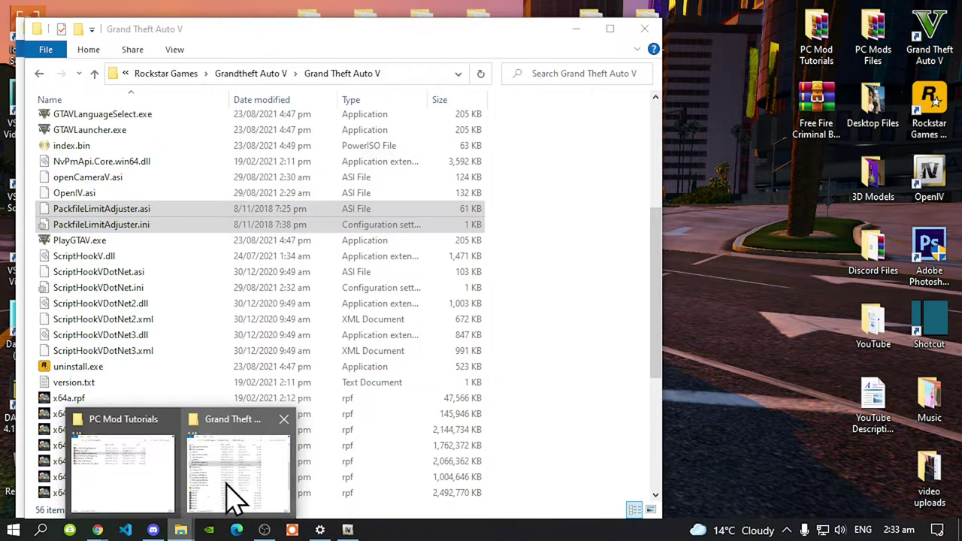
pyautogui.click(161, 477)
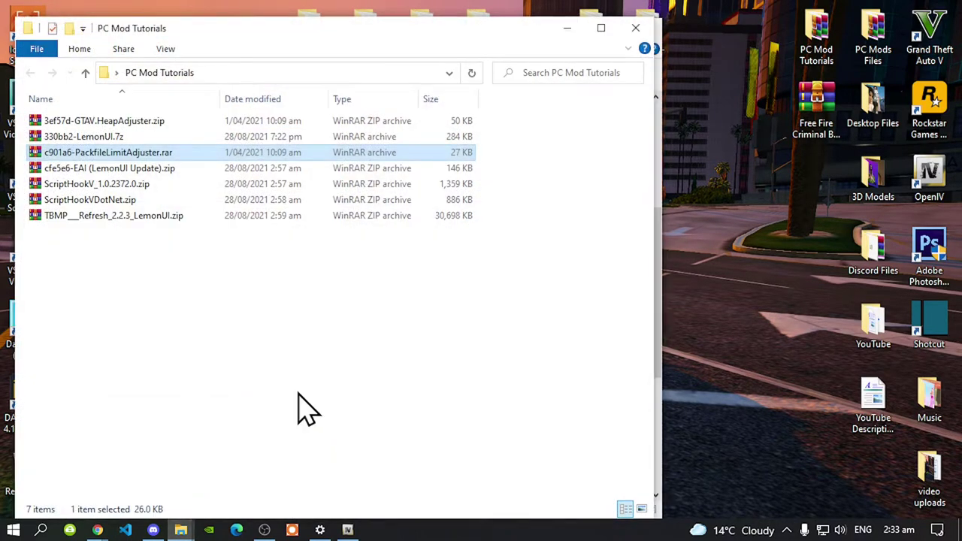
pyautogui.doubleClick(136, 123)
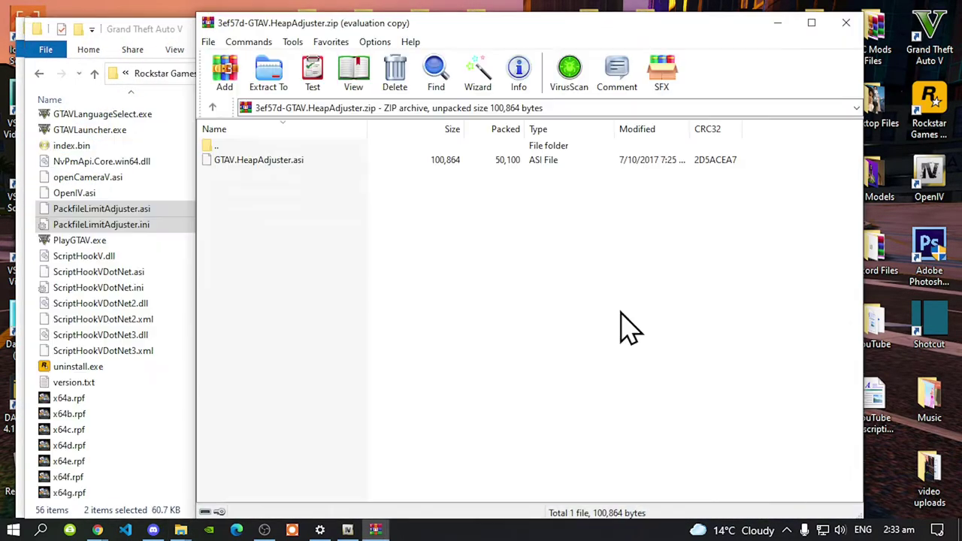
pyautogui.moveTo(253, 33); pyautogui.dragTo(555, 48)
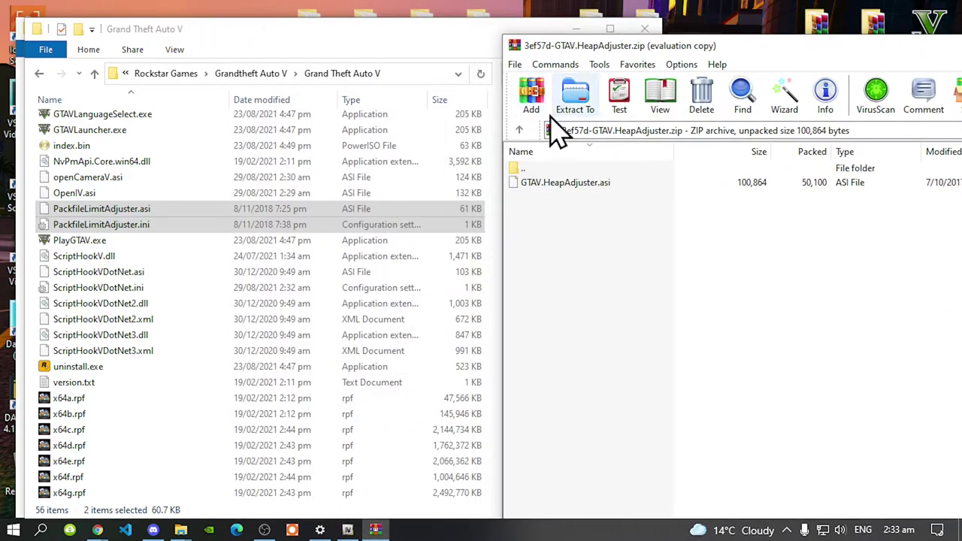
pyautogui.moveTo(560, 182); pyautogui.dragTo(161, 440)
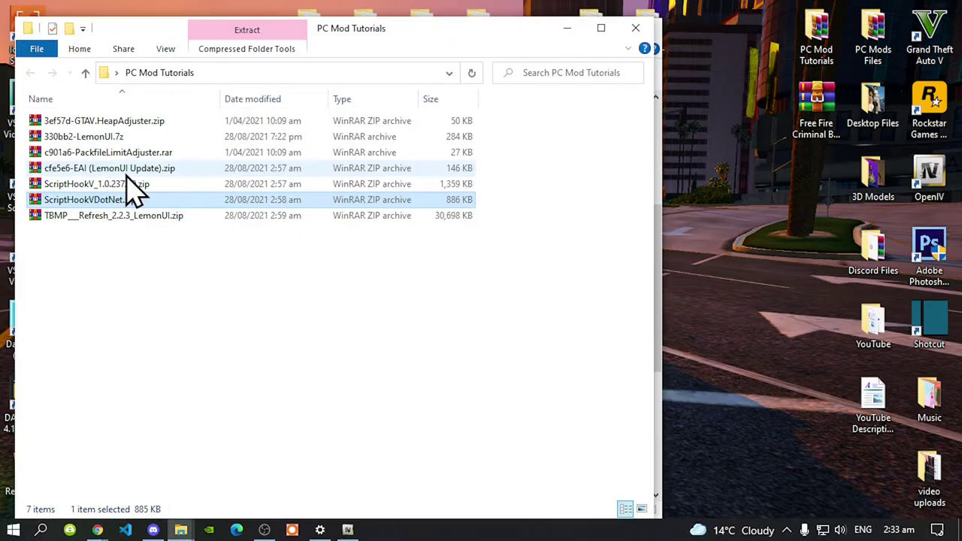
# Create a new folder named scripts in the Grand Theft Auto V folder and open it
pyautogui.click(571, 28)
pyautogui.moveTo(525, 38); pyautogui.dragTo(592, 34)
pyautogui.rightClick(612, 178)
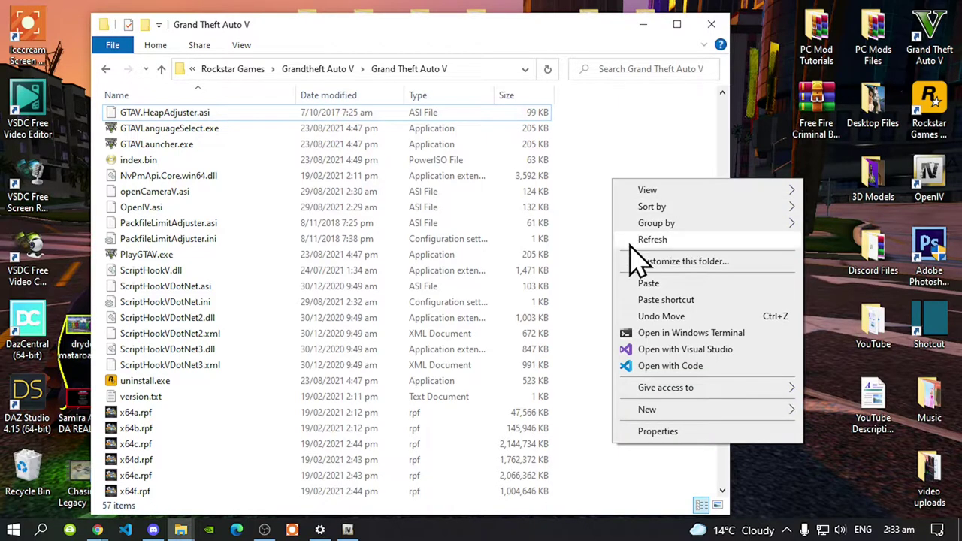
pyautogui.click(629, 241)
pyautogui.rightClick(596, 211)
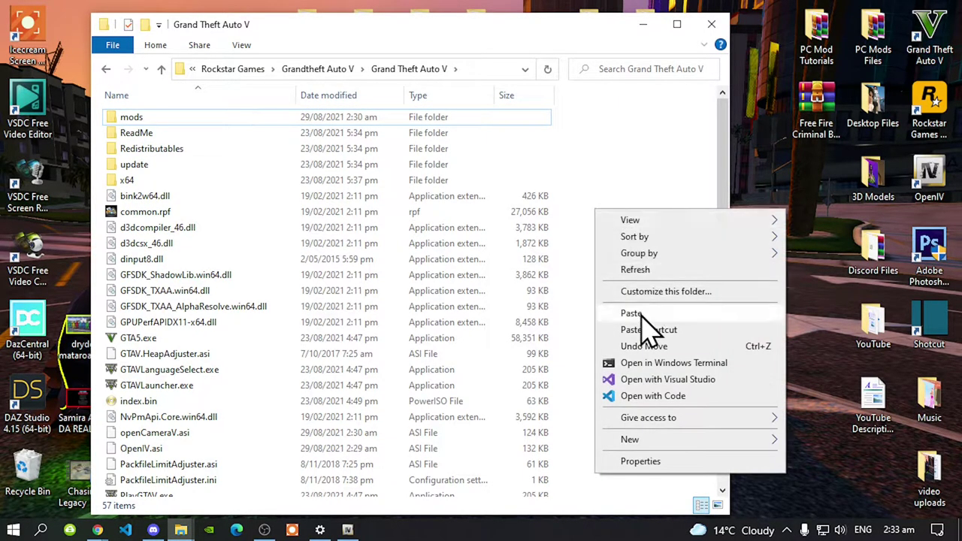
pyautogui.click(632, 442)
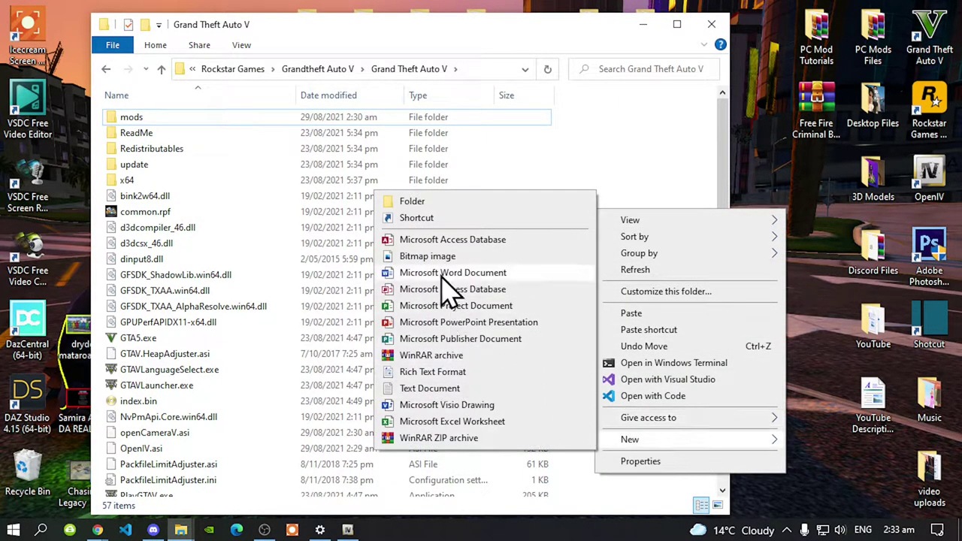
pyautogui.click(415, 202)
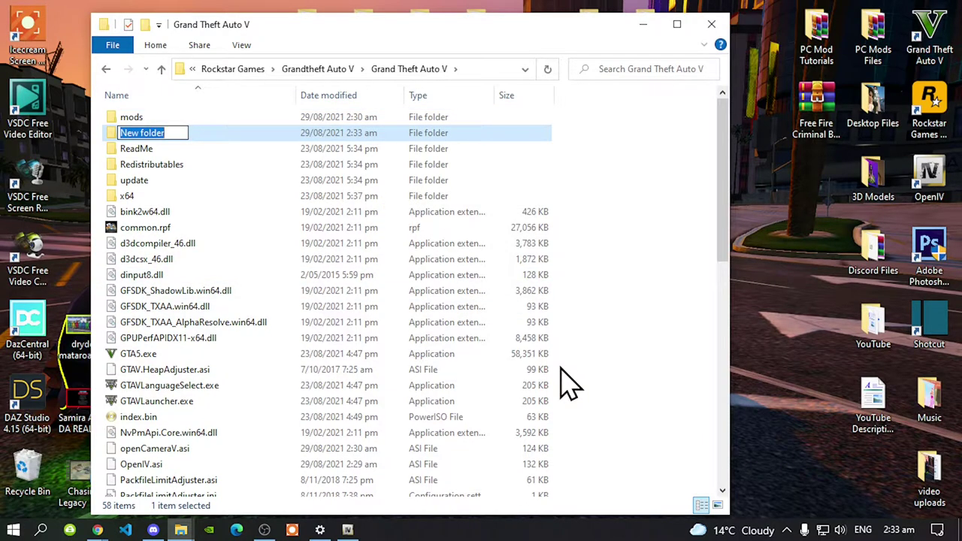
pyautogui.write('scripts')
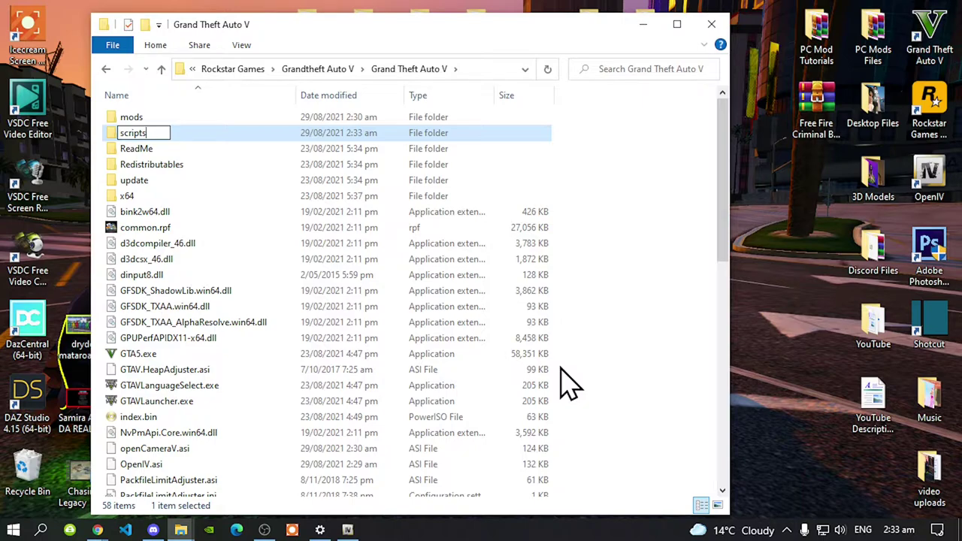
pyautogui.press('Return')
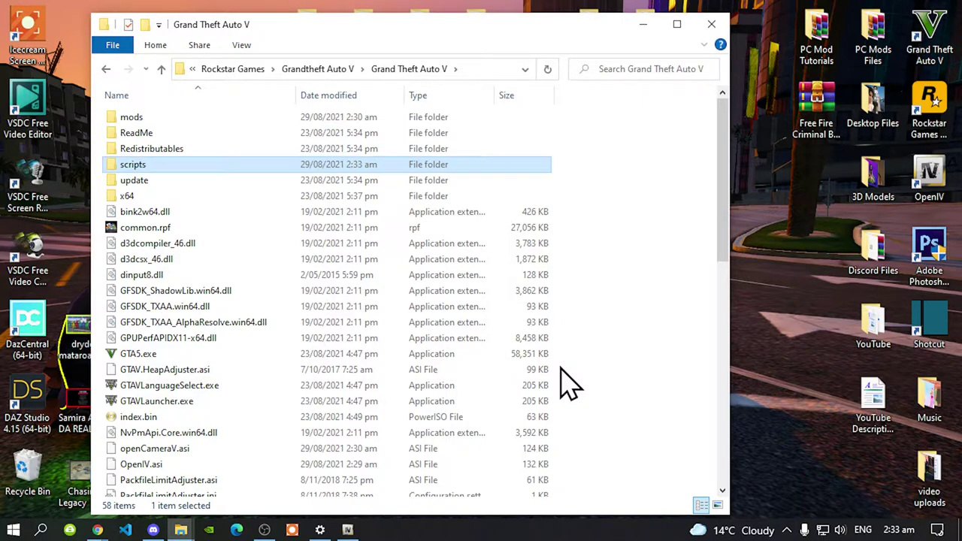
pyautogui.press('Return')
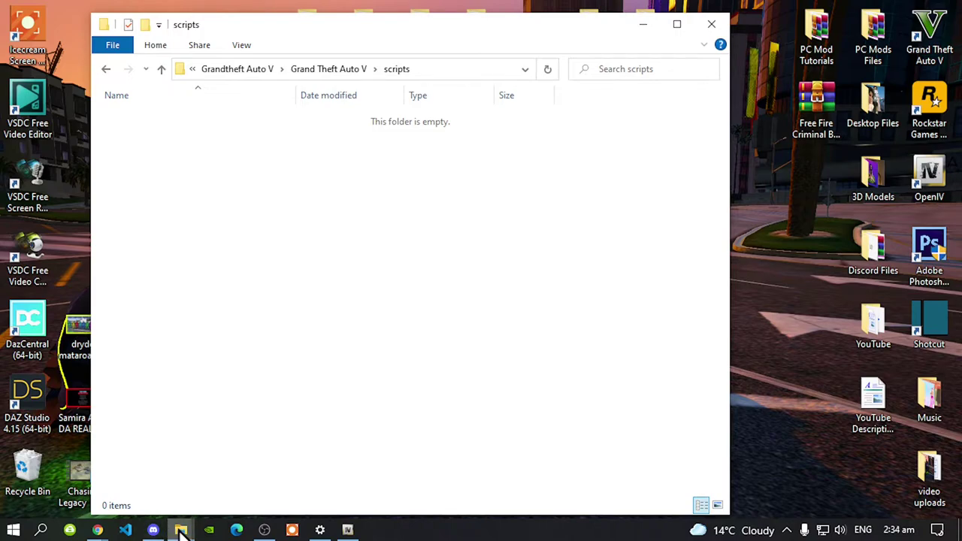
# Open cfe5e6-EAI (LemonUI Update).zip from the PC Mod Tutorials folder and go into its EAI (LemonUI Update) folder
pyautogui.moveTo(180, 523)
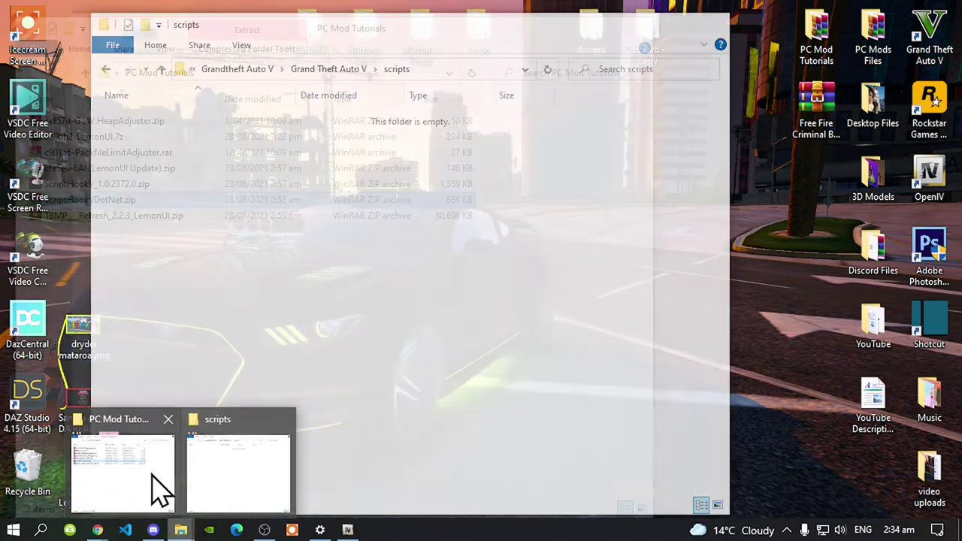
pyautogui.click(158, 488)
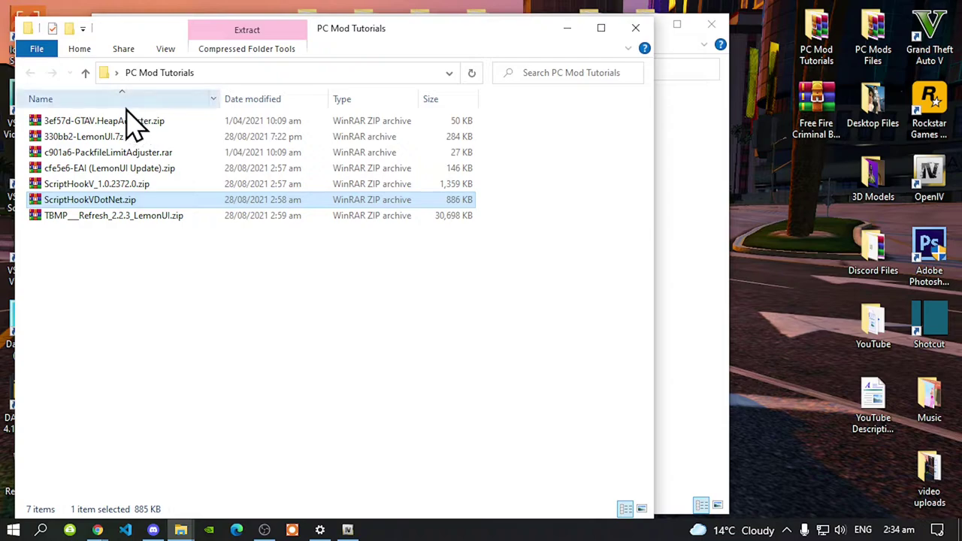
pyautogui.doubleClick(135, 169)
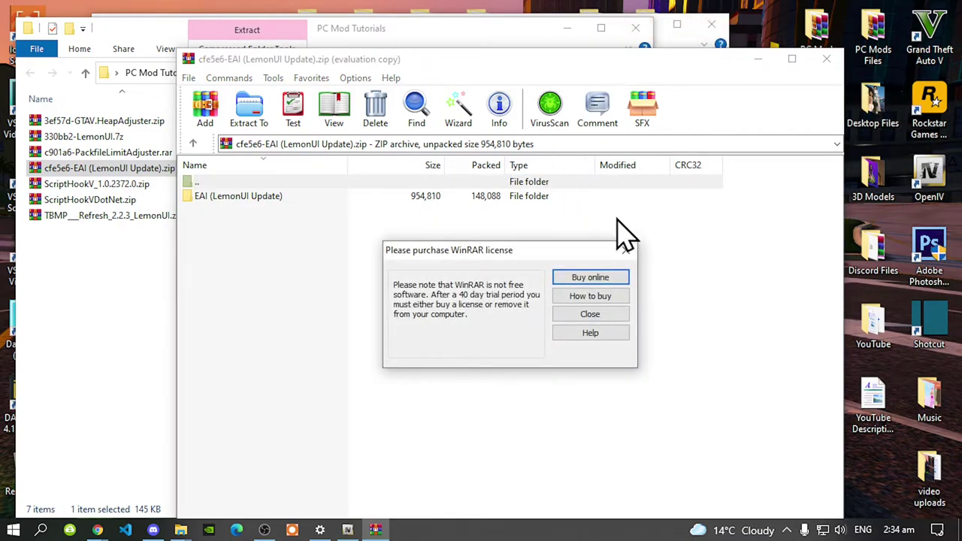
pyautogui.click(625, 251)
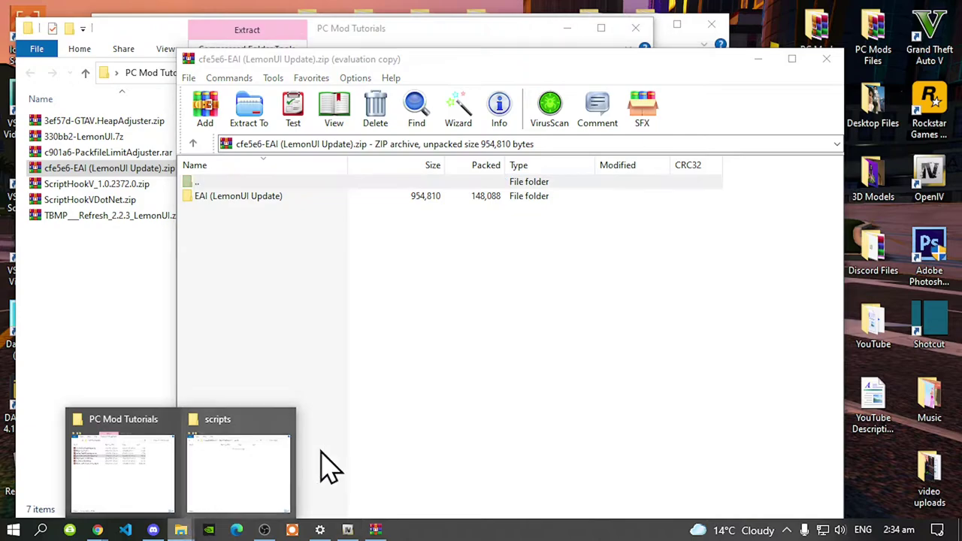
pyautogui.click(295, 195)
pyautogui.doubleClick(251, 200)
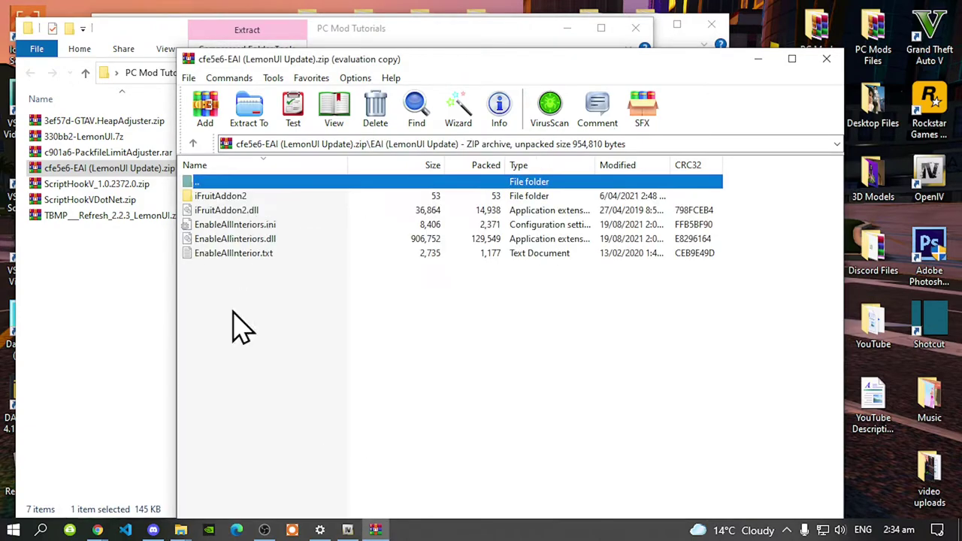
# Extract the iFruitAddon2 folder, iFruitAddon2.dll and the EnableAllInteriors .ini, .dll and .txt files into the scripts folder, and close the archive
pyautogui.click(182, 530)
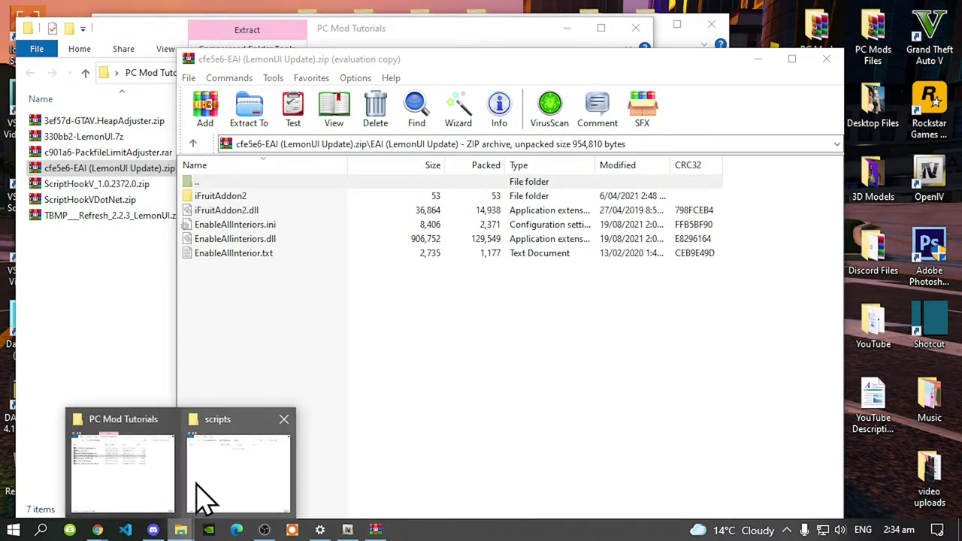
pyautogui.click(206, 481)
pyautogui.click(795, 305)
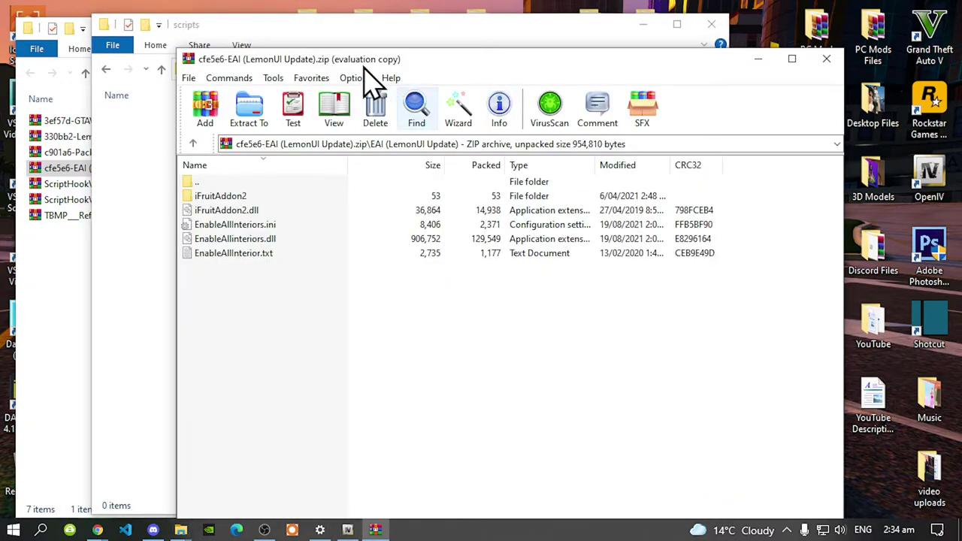
pyautogui.moveTo(315, 60); pyautogui.dragTo(590, 34)
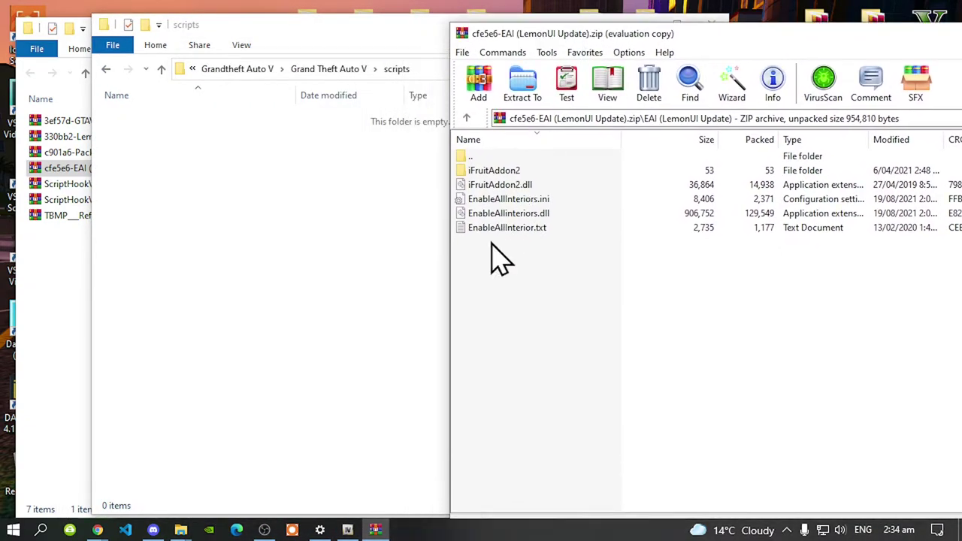
pyautogui.moveTo(509, 248); pyautogui.dragTo(263, 216)
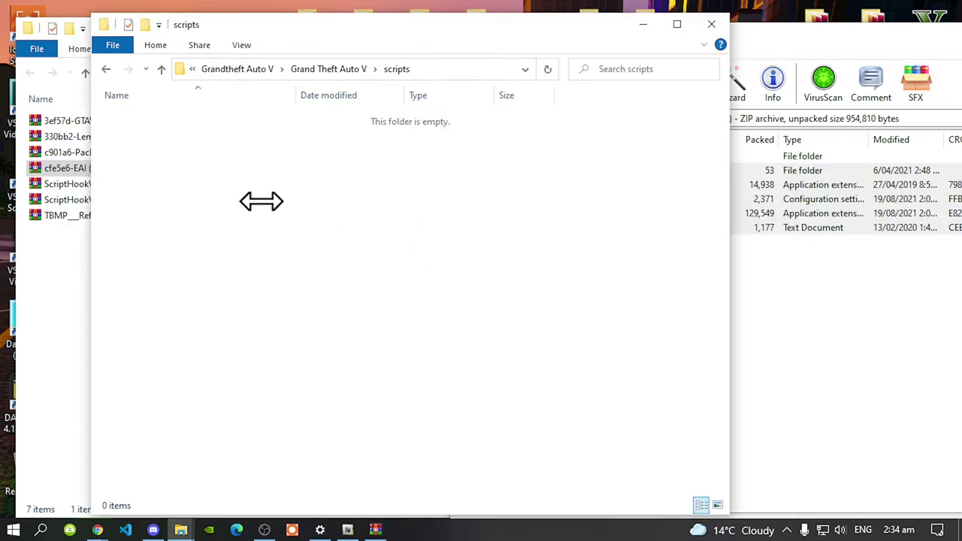
pyautogui.click(829, 252)
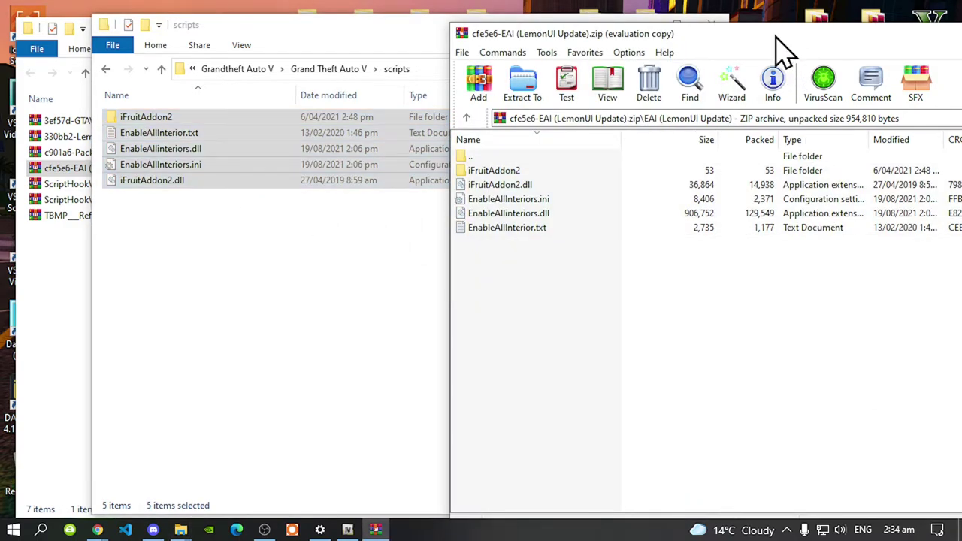
pyautogui.moveTo(777, 36); pyautogui.dragTo(476, 14)
pyautogui.click(801, 12)
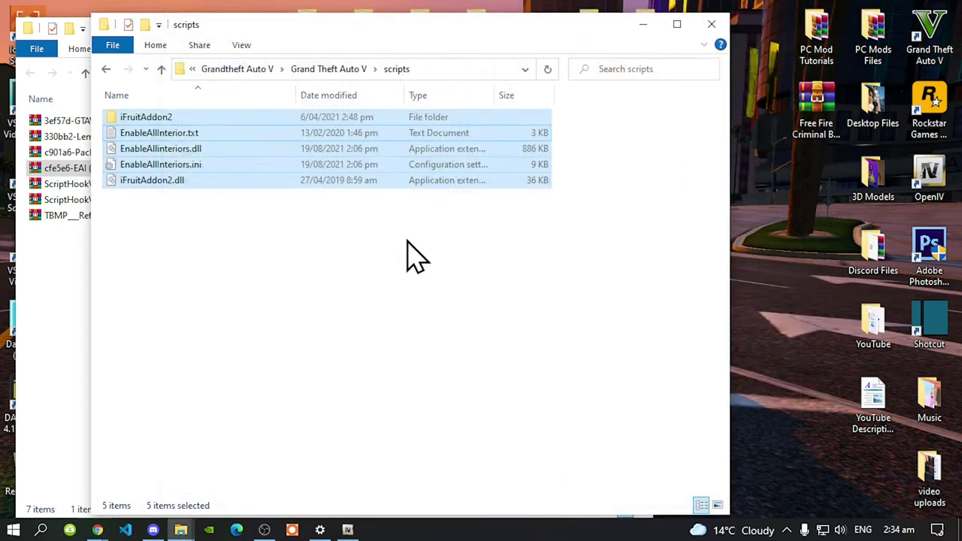
# Open 330bb2-LemonUI.7z from the PC Mod Tutorials folder and place its window beside the scripts folder
pyautogui.click(74, 280)
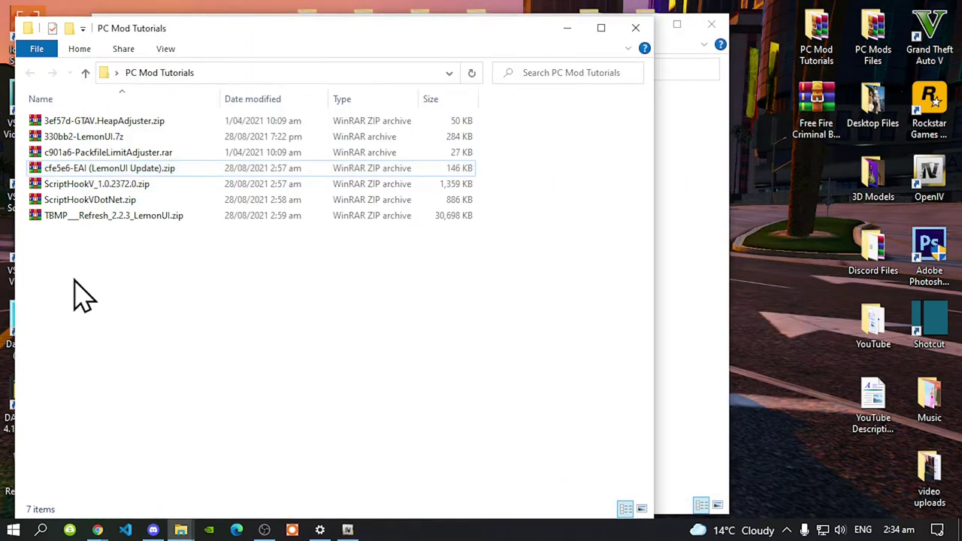
pyautogui.moveTo(96, 156)
pyautogui.doubleClick(88, 140)
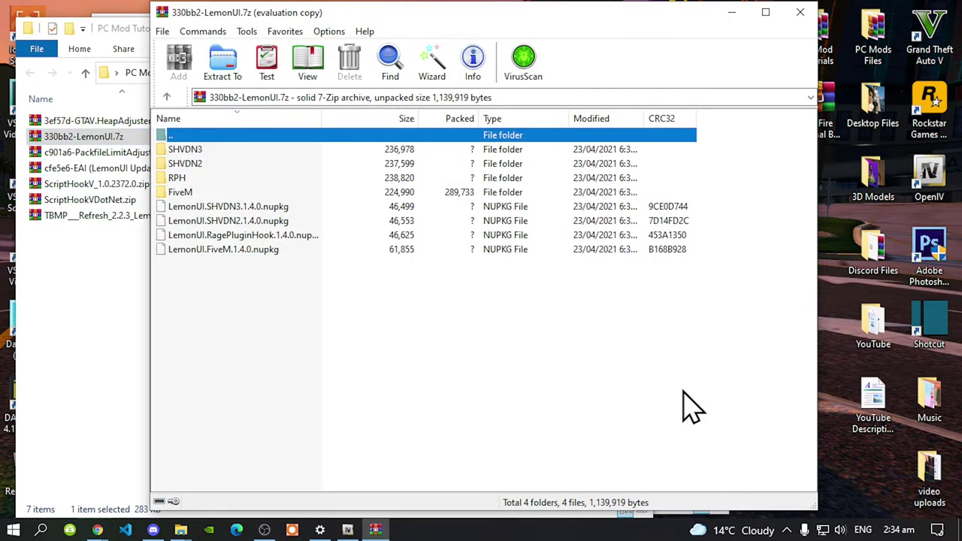
pyautogui.click(605, 206)
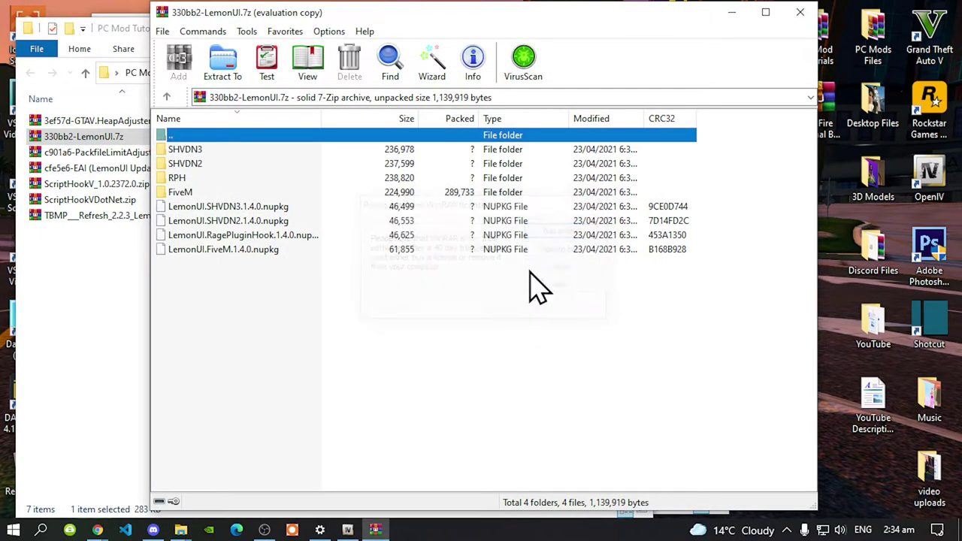
pyautogui.click(180, 529)
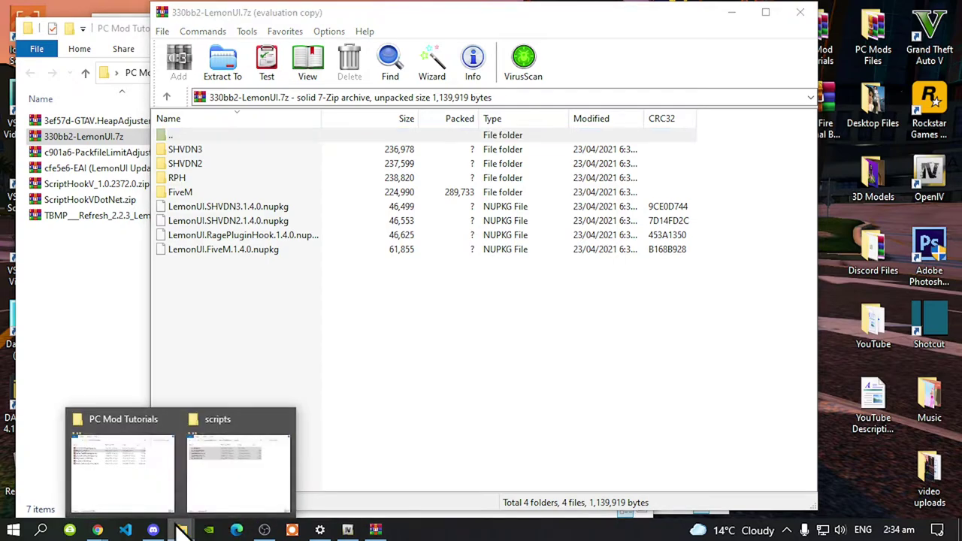
pyautogui.click(236, 493)
pyautogui.click(756, 413)
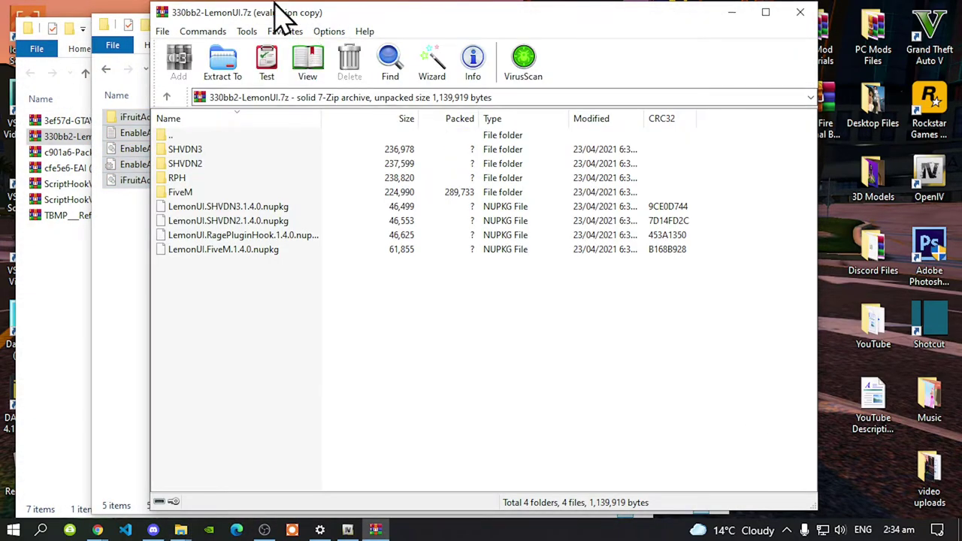
pyautogui.moveTo(282, 13); pyautogui.dragTo(608, 18)
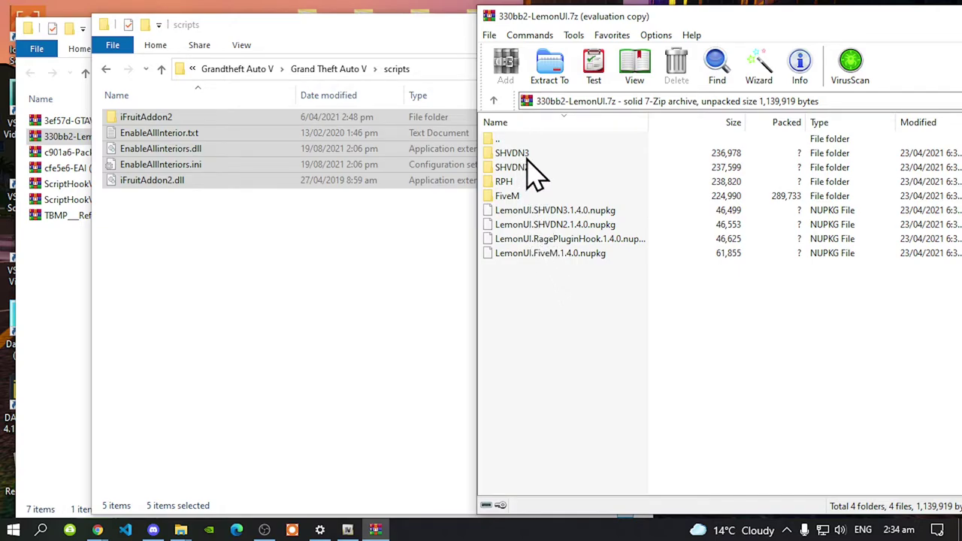
# Extract LemonUI.SHVDN3.xml, LemonUI.SHVDN3.pdb and LemonUI.SHVDN3.dll from the archive's SHVDN3 folder into the scripts folder
pyautogui.doubleClick(512, 153)
pyautogui.click(554, 214)
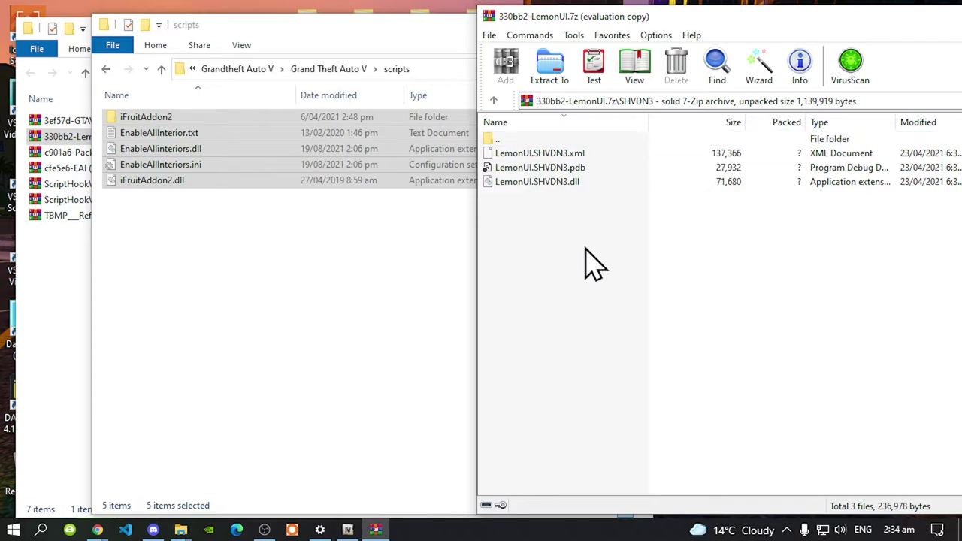
pyautogui.click(288, 266)
pyautogui.click(813, 301)
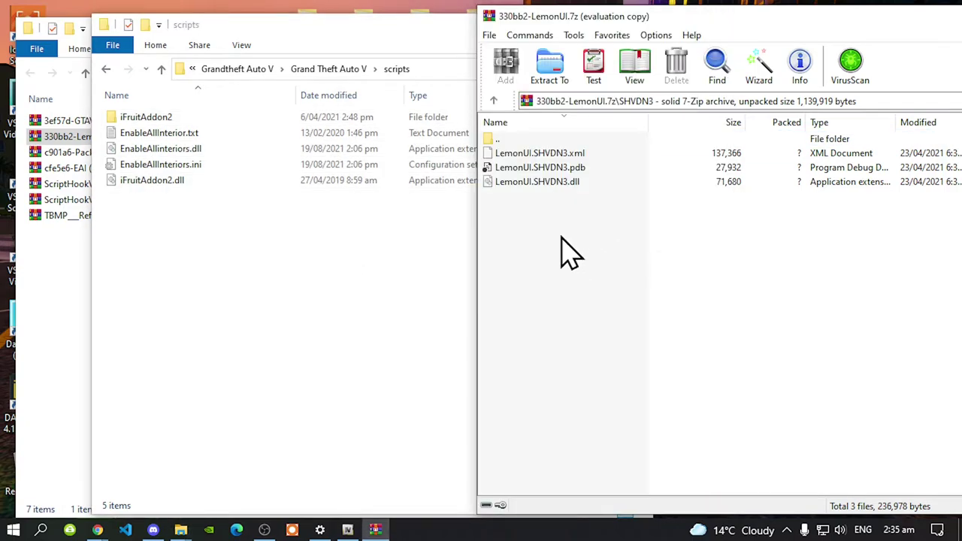
pyautogui.moveTo(536, 182); pyautogui.dragTo(176, 307)
pyautogui.click(819, 319)
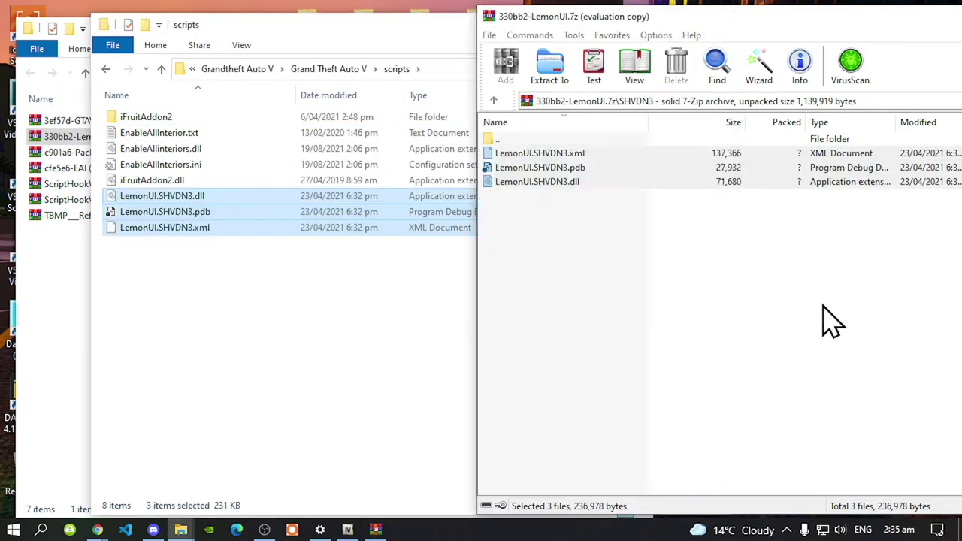
# Extract the LemonUI.SHVDN2 .xml, .pdb and .dll files from the archive's SHVDN2 folder into the scripts folder and close the archive
pyautogui.doubleClick(498, 142)
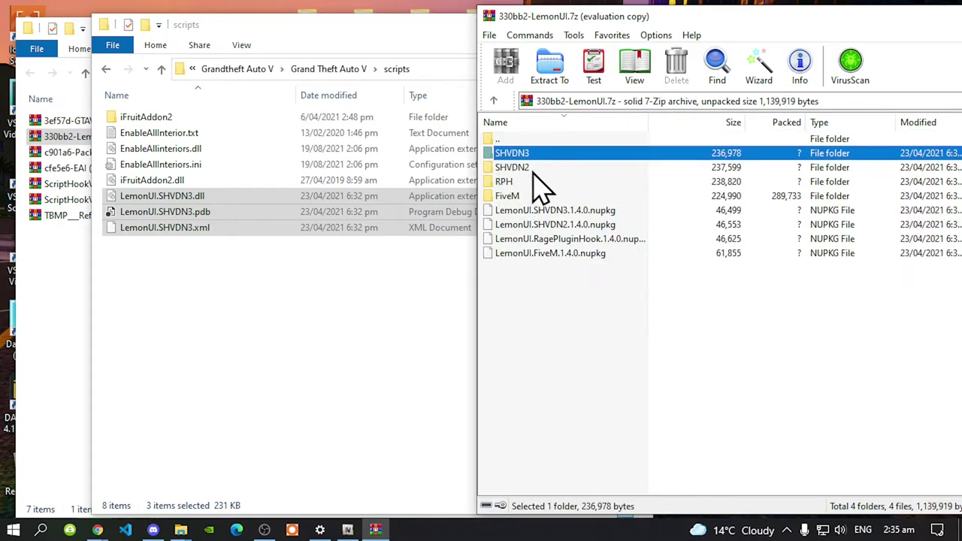
pyautogui.doubleClick(526, 170)
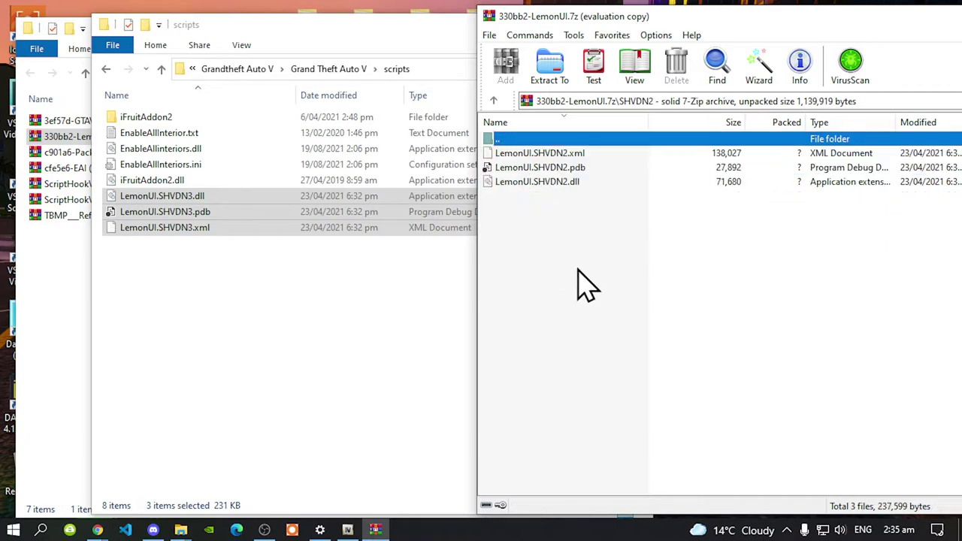
pyautogui.moveTo(607, 231); pyautogui.dragTo(249, 303)
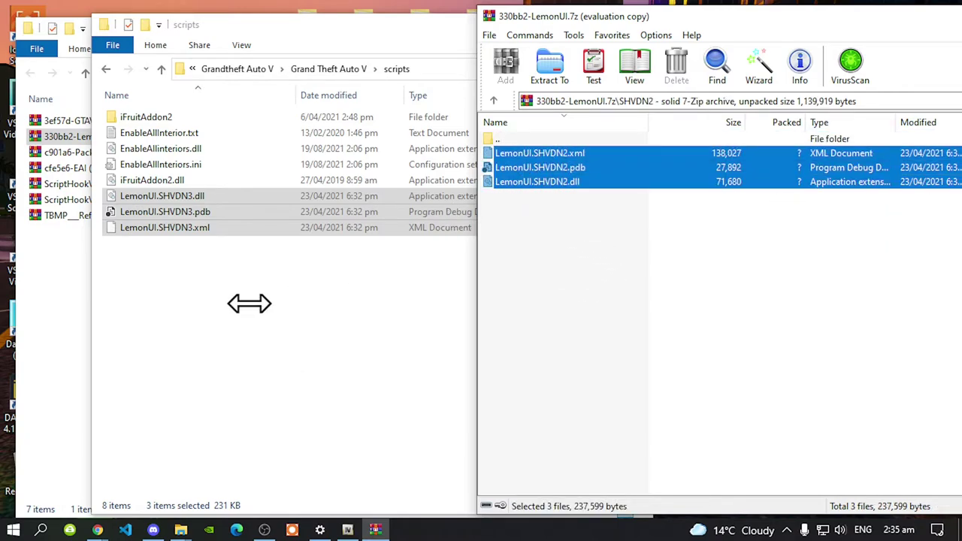
pyautogui.click(782, 348)
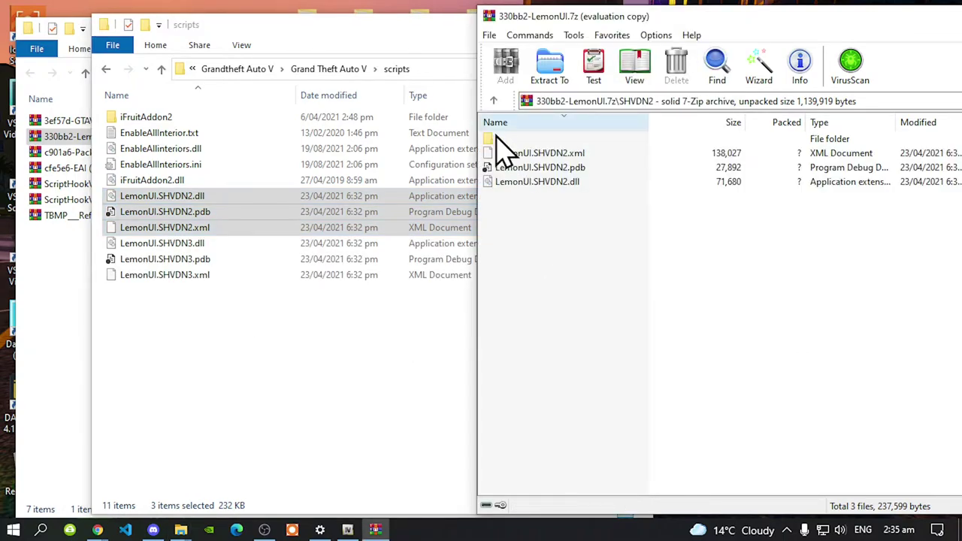
pyautogui.doubleClick(498, 139)
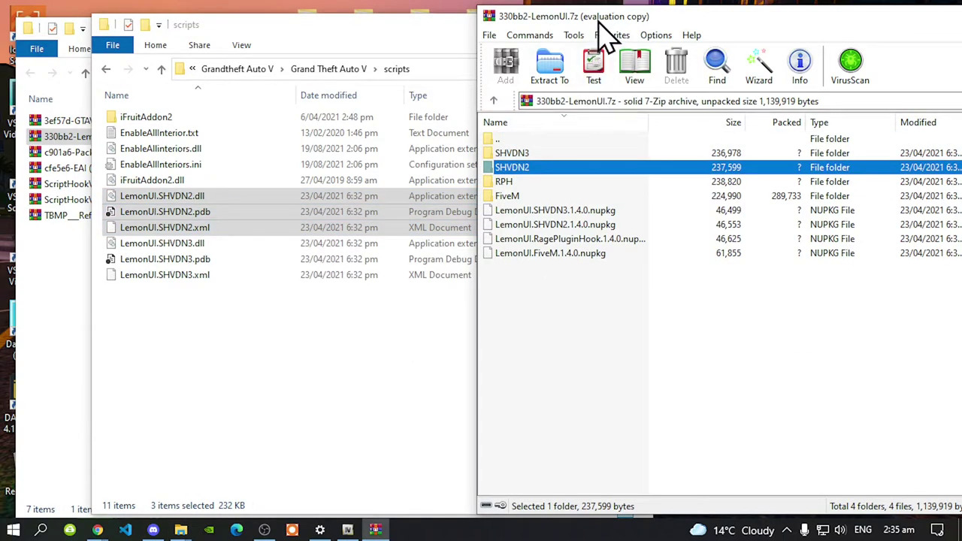
pyautogui.moveTo(599, 21); pyautogui.dragTo(264, 40)
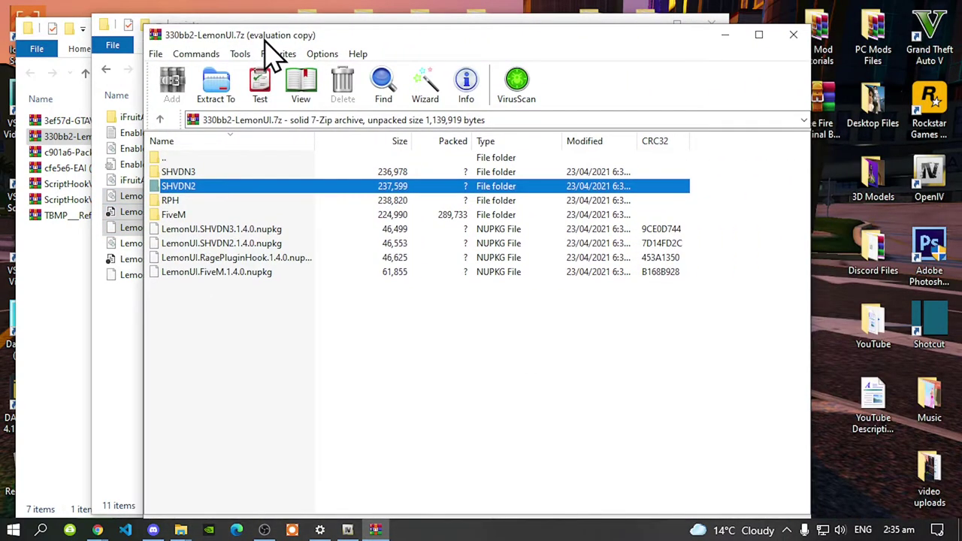
pyautogui.click(793, 38)
# Review the archives in the PC Mod Tutorials folder, ending with TBMP___Refresh_2.2.3_LemonUI.zip, and minimize the folder window
pyautogui.click(60, 350)
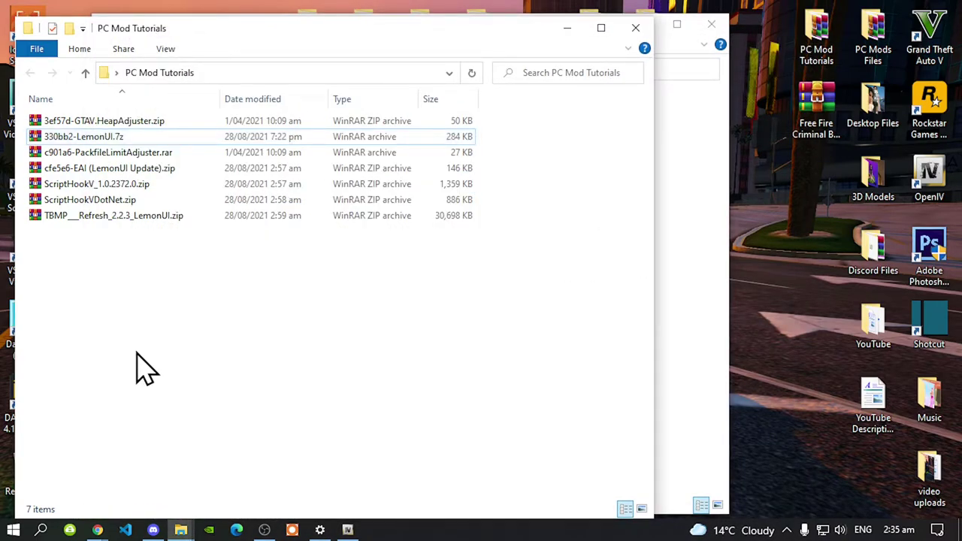
pyautogui.click(153, 125)
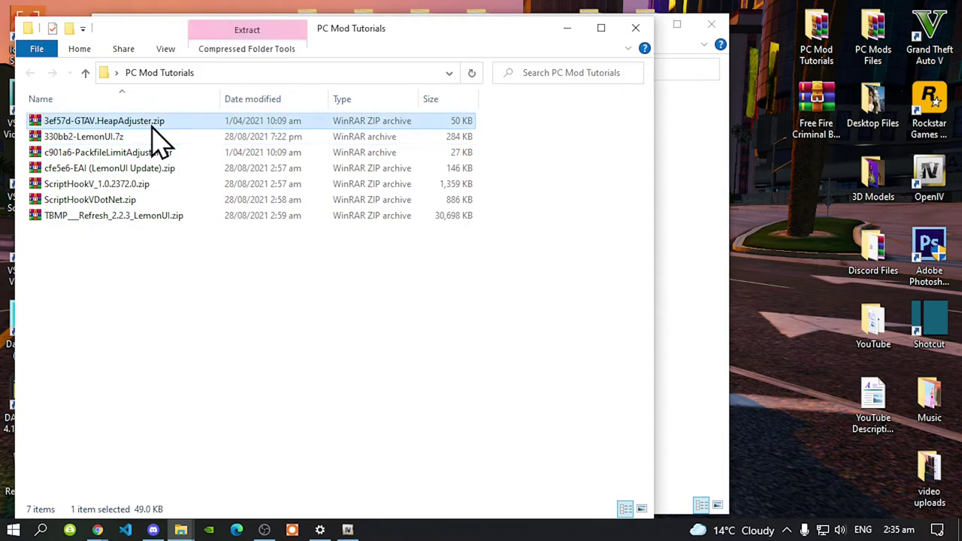
pyautogui.click(147, 137)
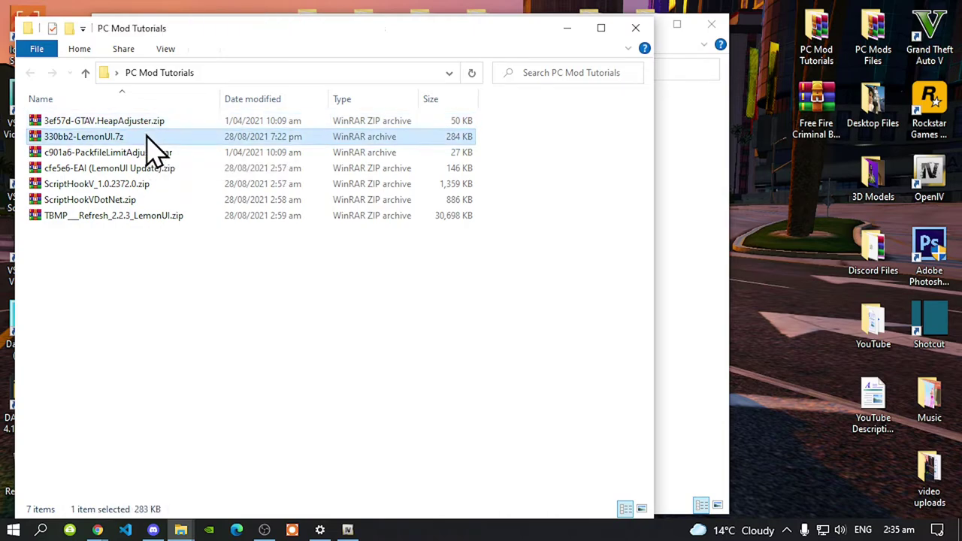
pyautogui.click(143, 154)
pyautogui.click(149, 169)
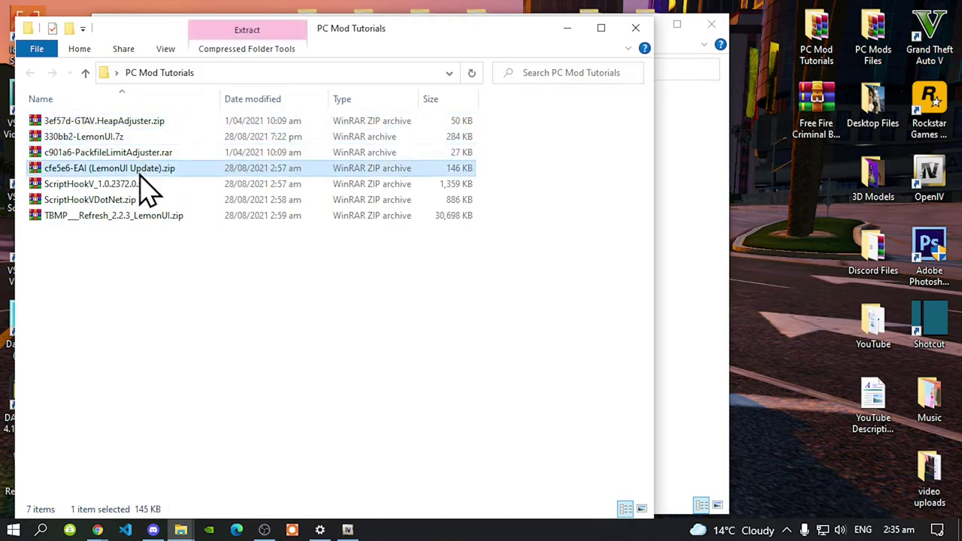
pyautogui.click(139, 187)
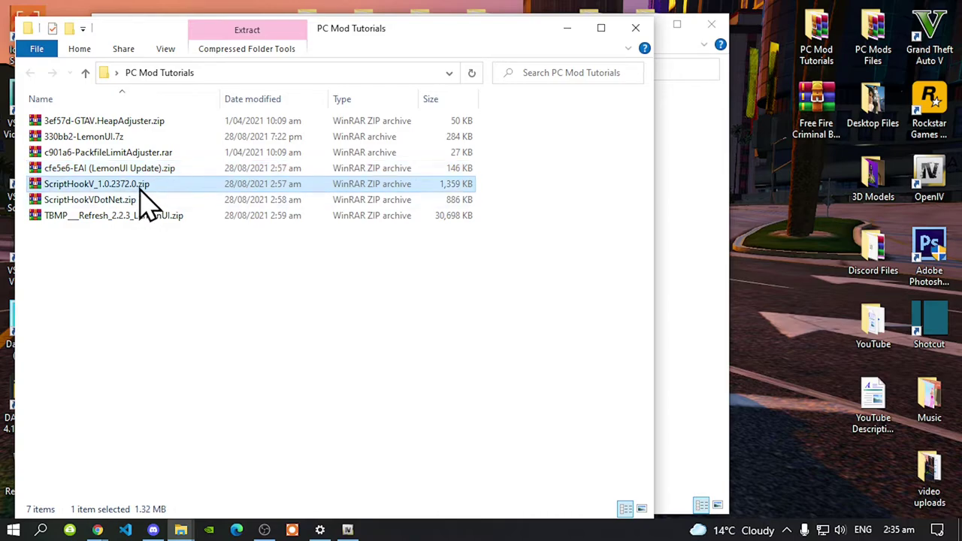
pyautogui.click(140, 201)
pyautogui.click(219, 390)
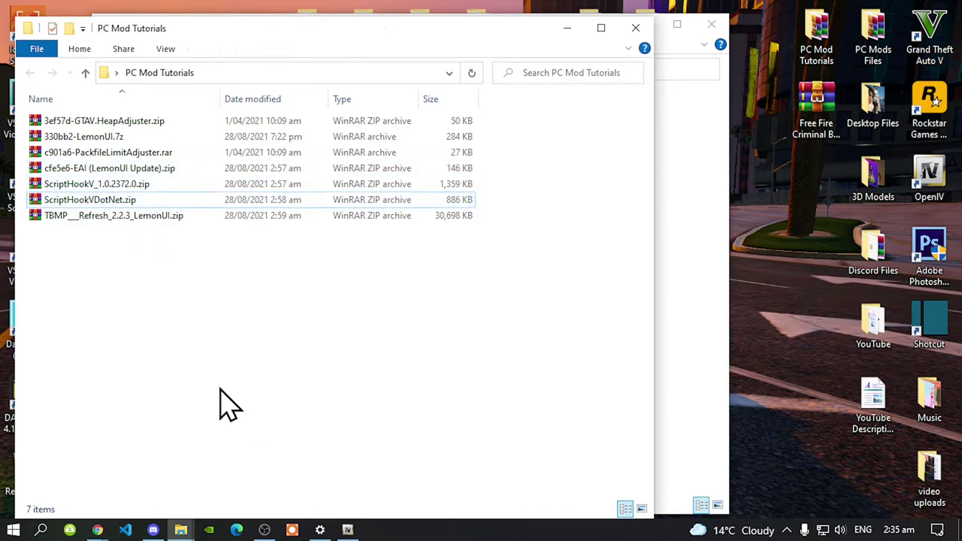
pyautogui.click(111, 217)
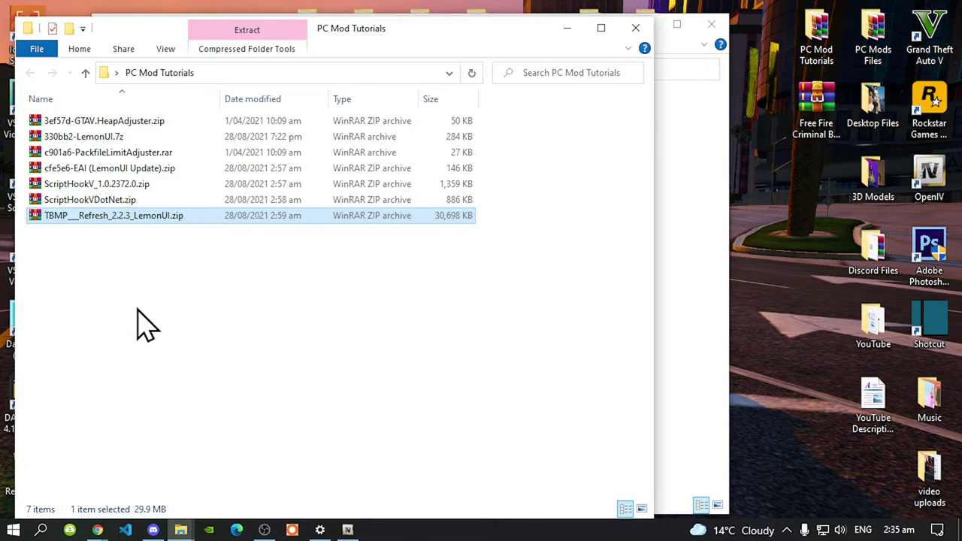
pyautogui.click(568, 28)
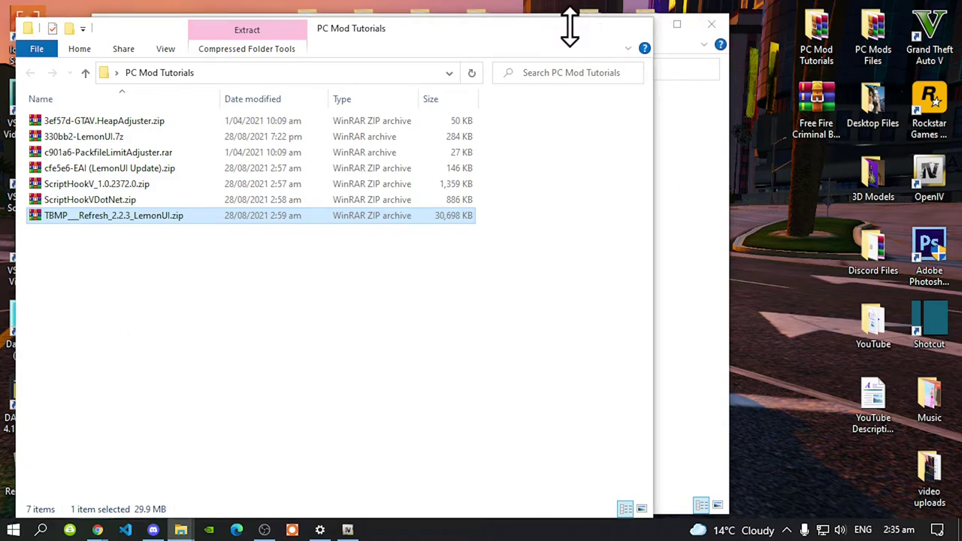
pyautogui.click(368, 391)
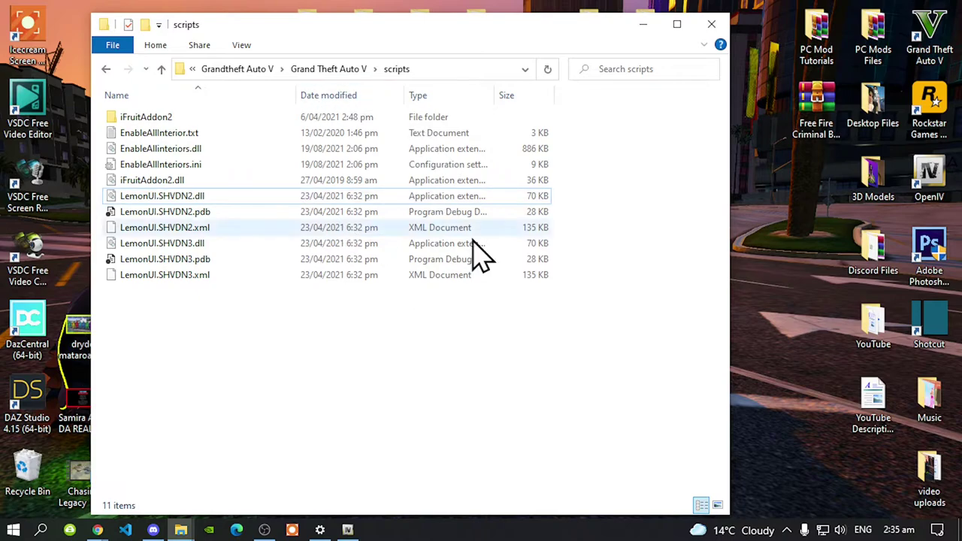
# Open 53f87a-TrainerV.rar from the PC Mods Files folder and place its window beside the scripts folder
pyautogui.doubleClick(894, 60)
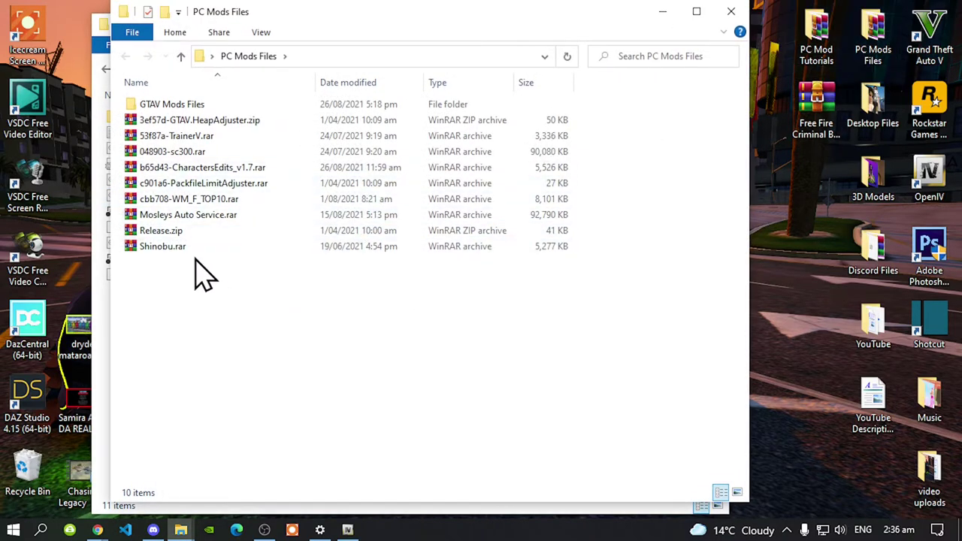
pyautogui.doubleClick(181, 139)
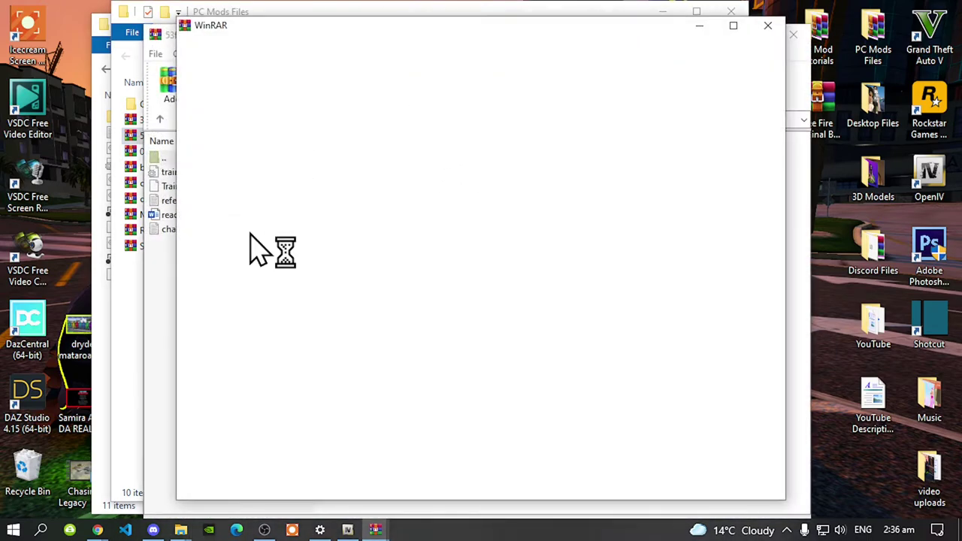
pyautogui.click(767, 27)
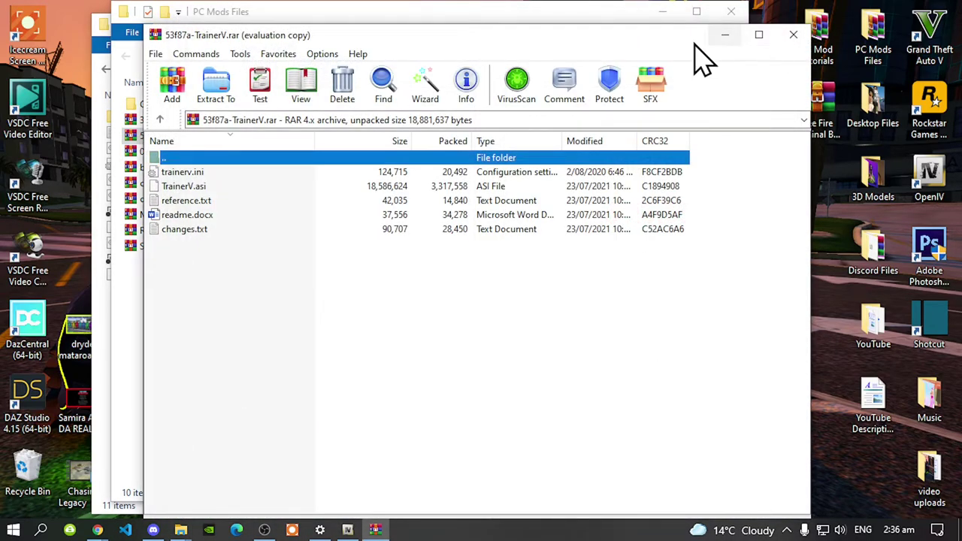
pyautogui.moveTo(373, 43); pyautogui.dragTo(617, 54)
pyautogui.click(295, 315)
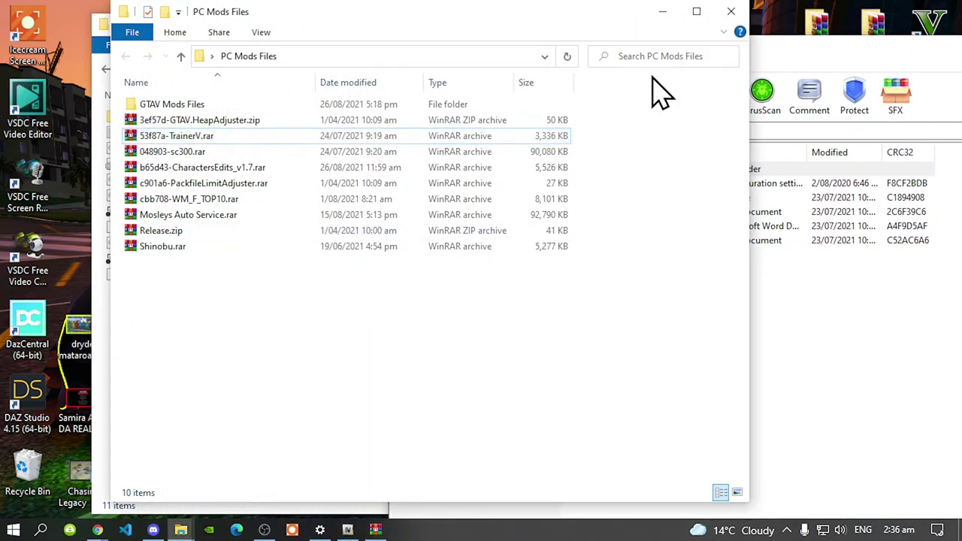
pyautogui.click(663, 13)
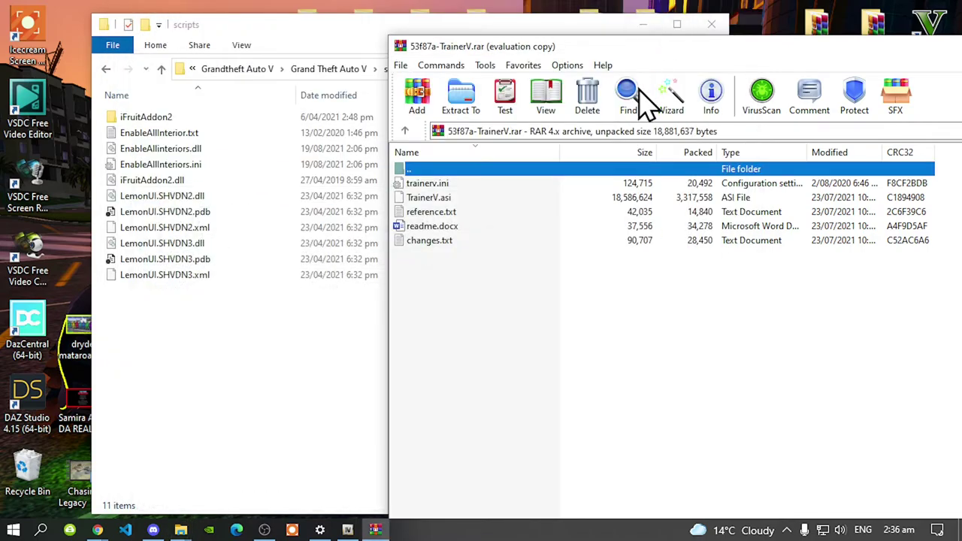
pyautogui.click(557, 287)
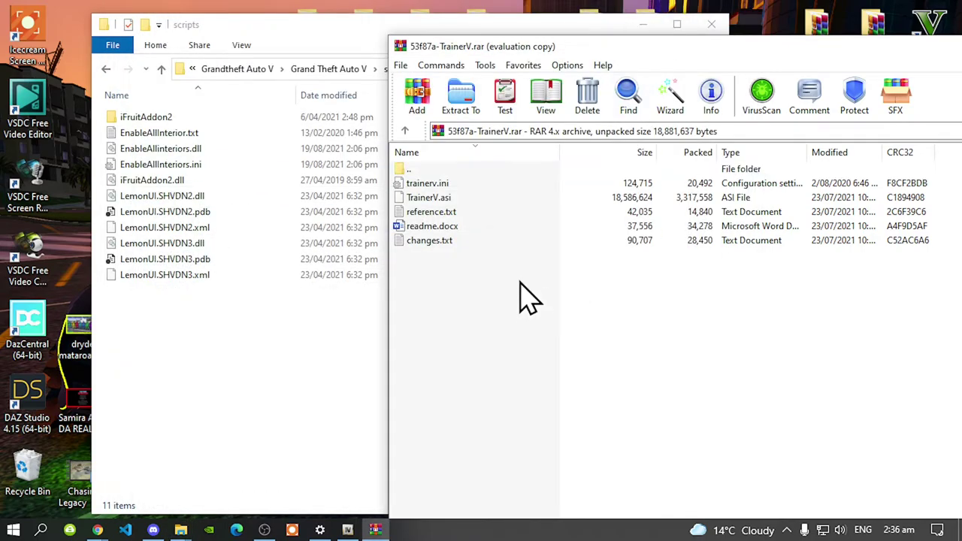
# Go up from the scripts folder to the main Grand Theft Auto V folder, keeping the TrainerV archive in front
pyautogui.click(446, 188)
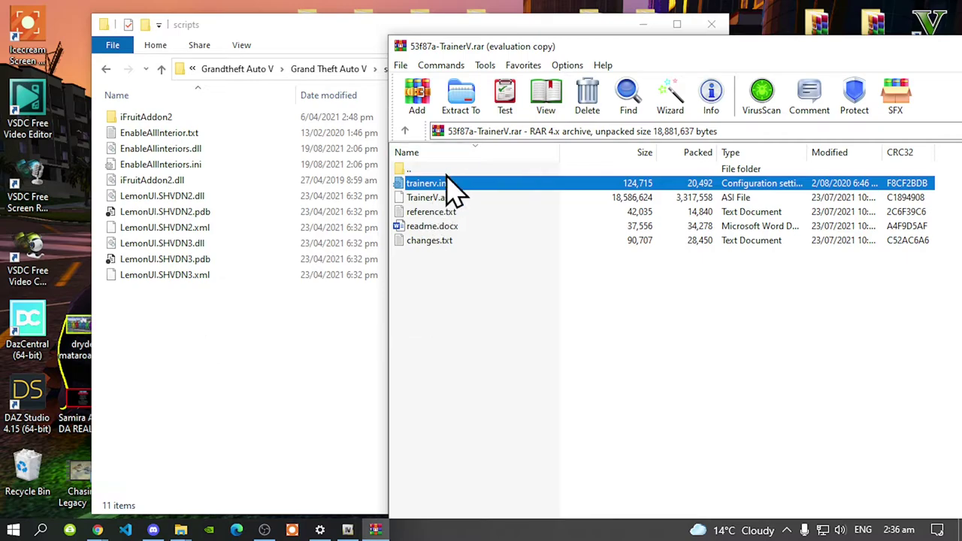
pyautogui.click(290, 351)
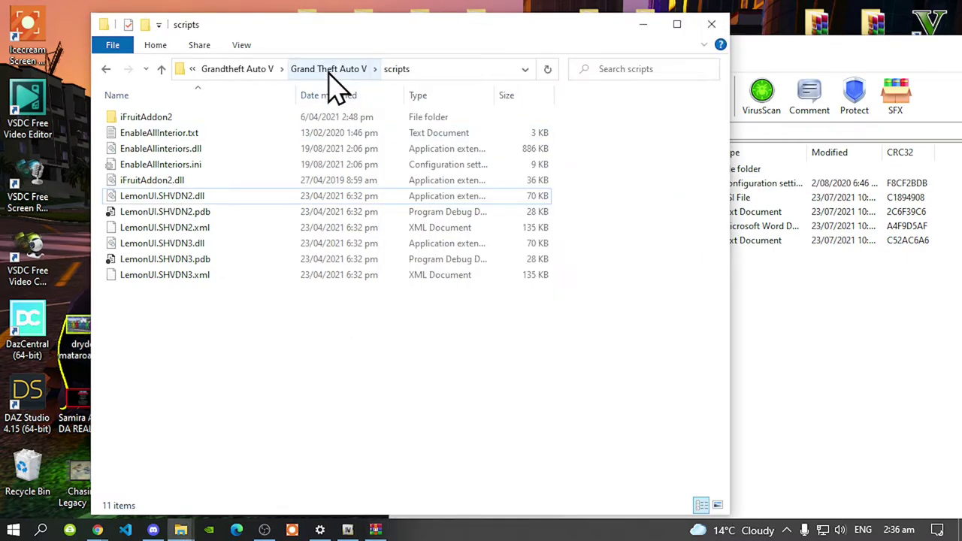
pyautogui.click(330, 69)
pyautogui.scroll(-10, 576, 333)
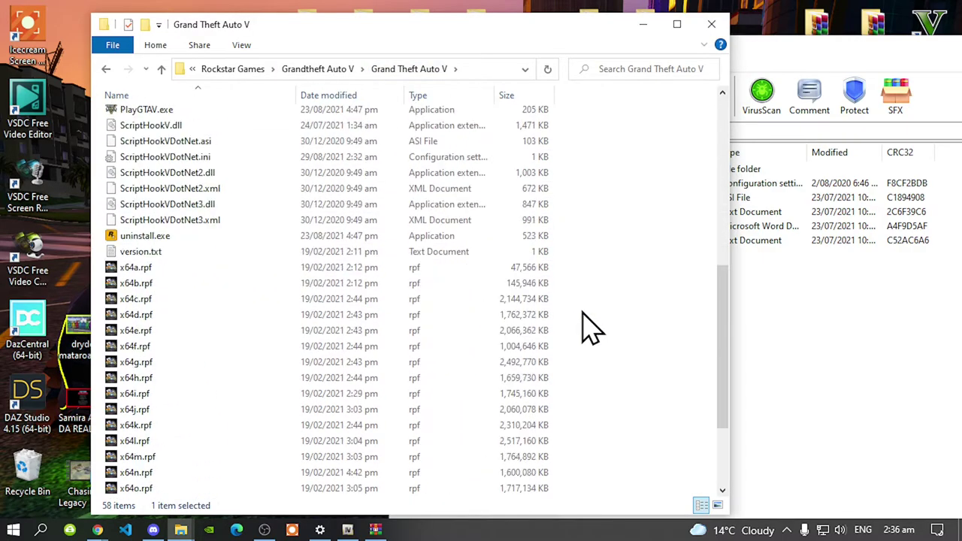
pyautogui.scroll(-3, 586, 327)
pyautogui.click(795, 316)
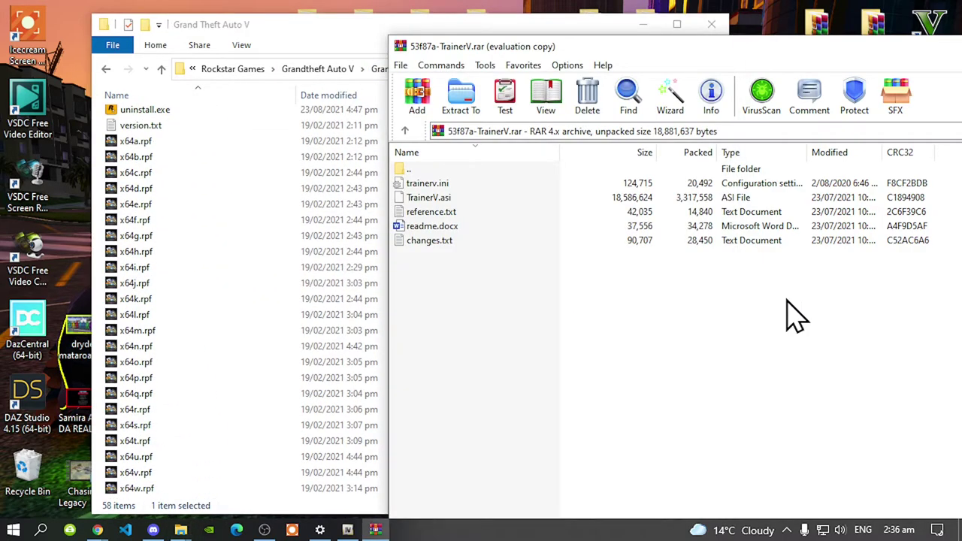
# Extract trainerv.ini and TrainerV.asi into the Grand Theft Auto V folder, close the archive and refresh the folder
pyautogui.click(438, 188)
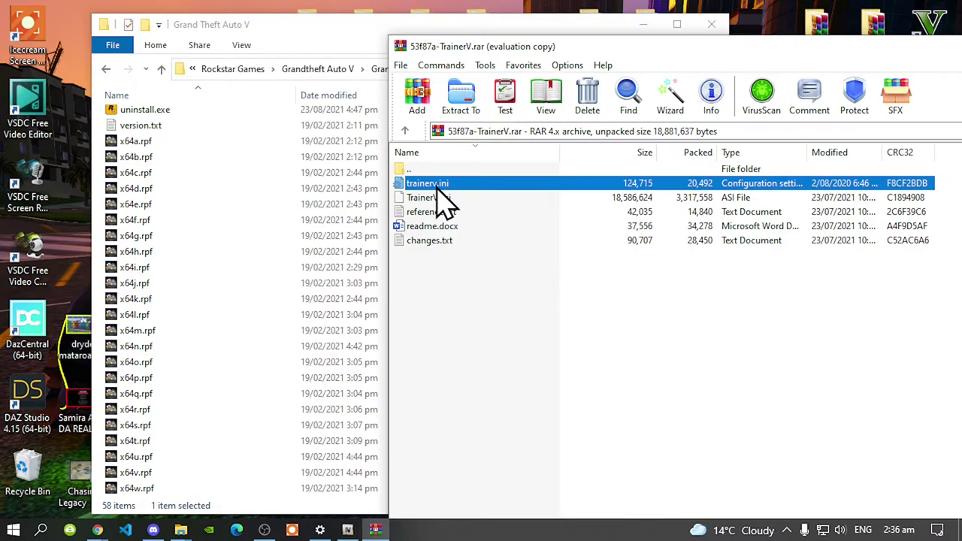
pyautogui.moveTo(435, 189); pyautogui.dragTo(218, 263)
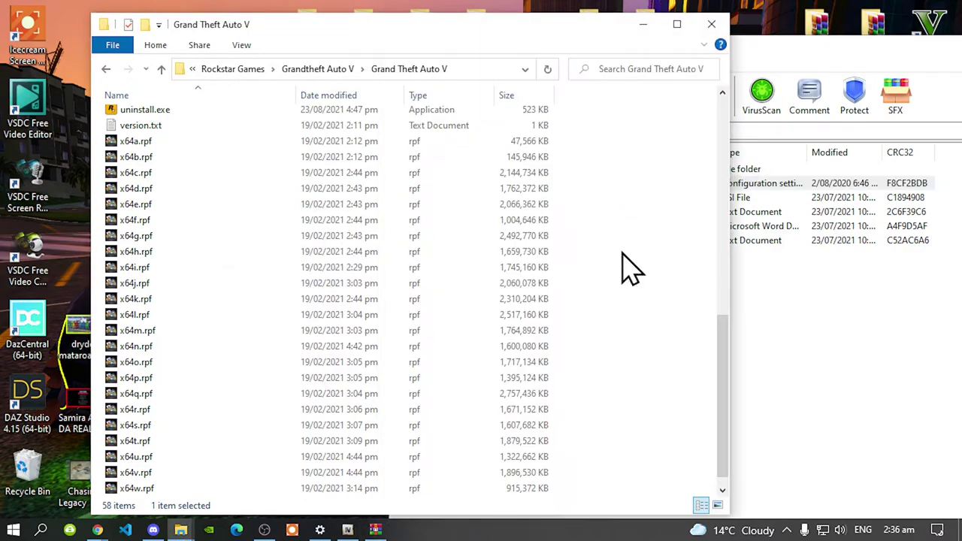
pyautogui.click(552, 222)
pyautogui.moveTo(422, 200); pyautogui.dragTo(208, 215)
pyautogui.click(741, 332)
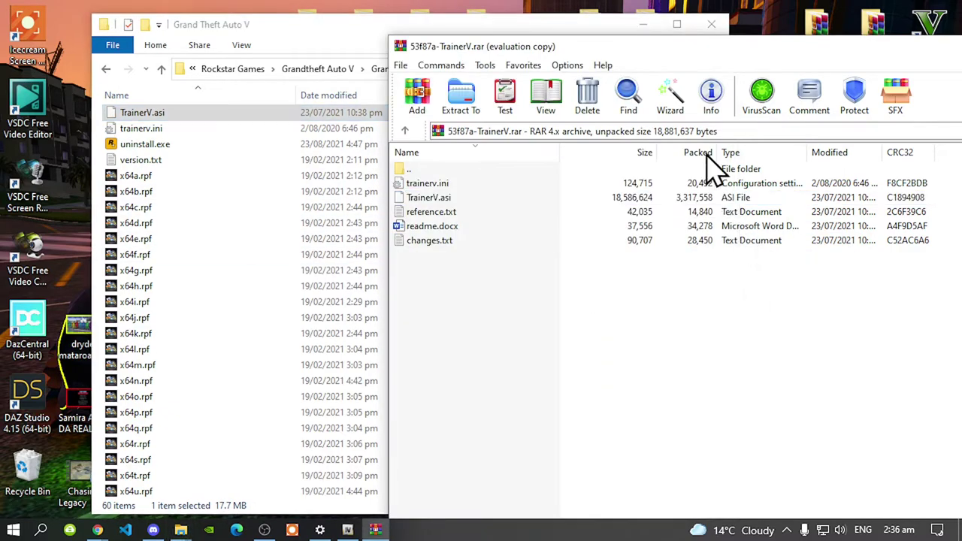
pyautogui.moveTo(640, 45); pyautogui.dragTo(364, 41)
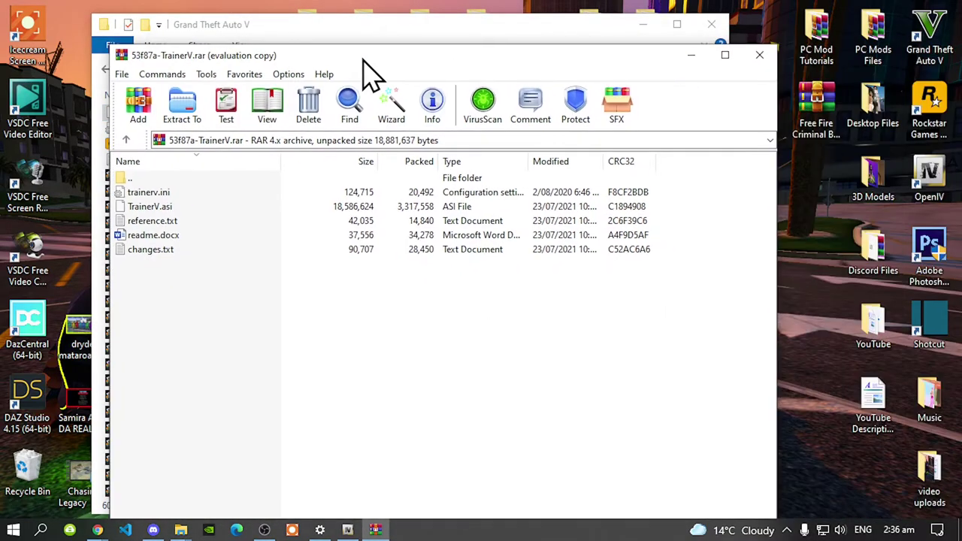
pyautogui.click(762, 44)
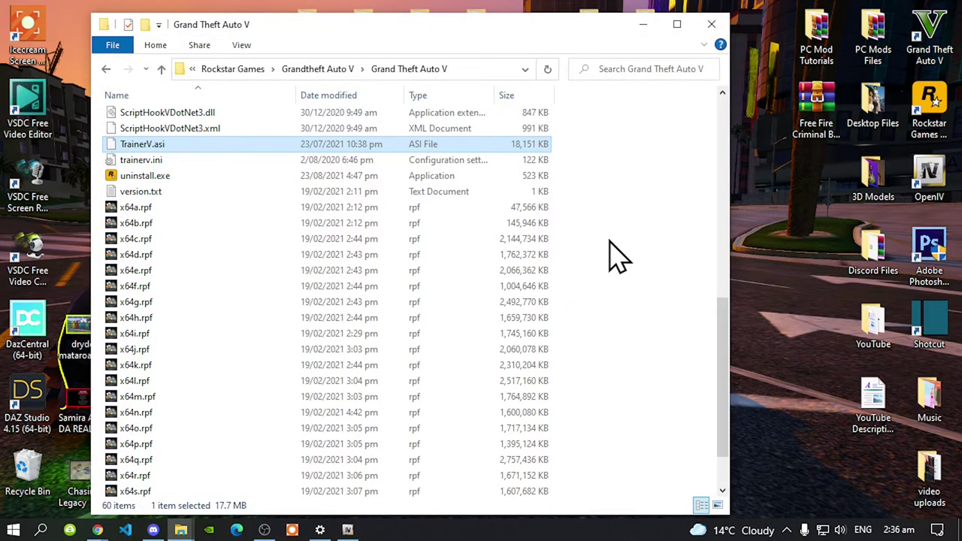
pyautogui.rightClick(593, 225)
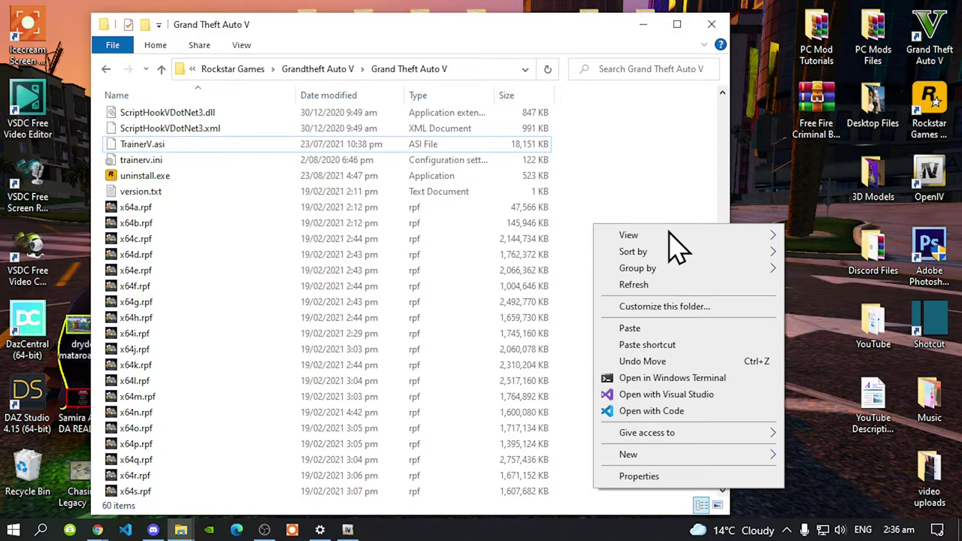
pyautogui.click(643, 290)
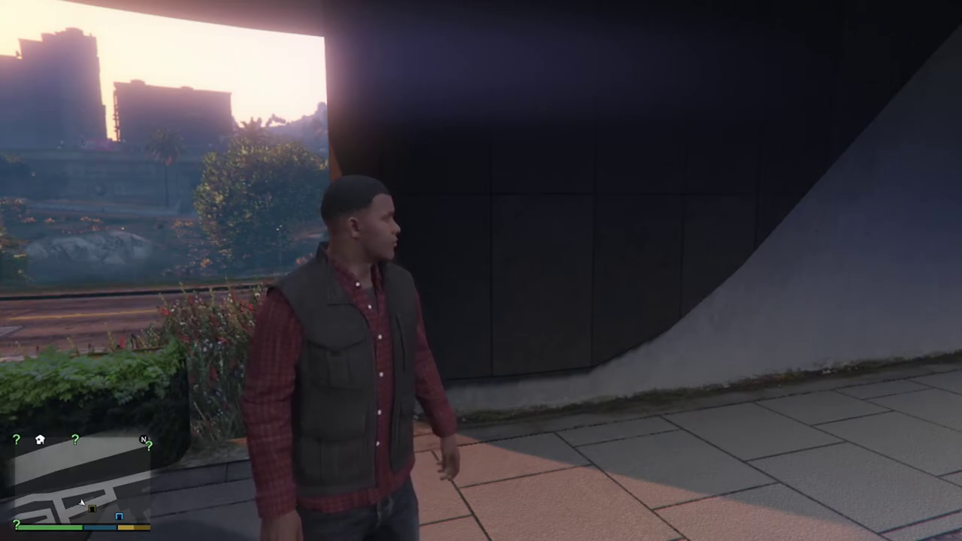
pyautogui.press('w')
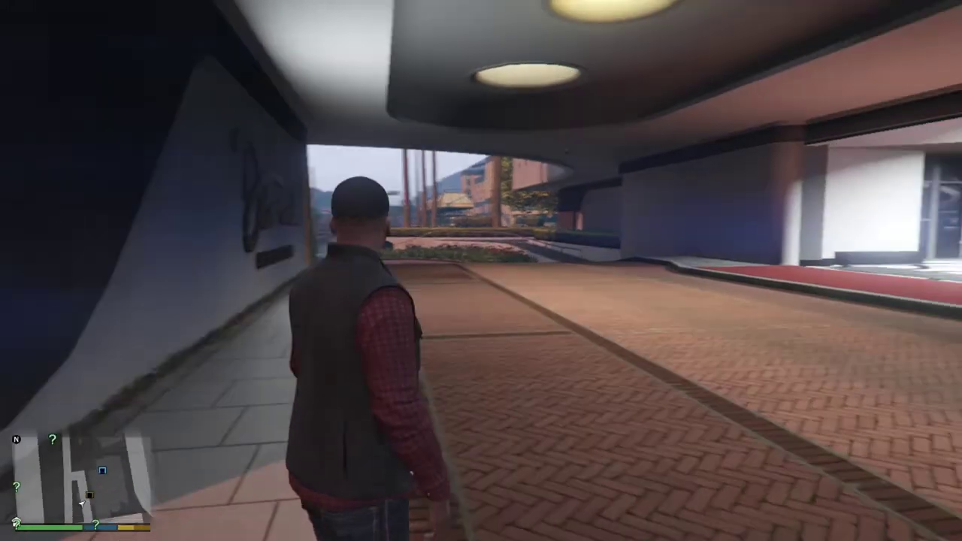
pyautogui.press('w')
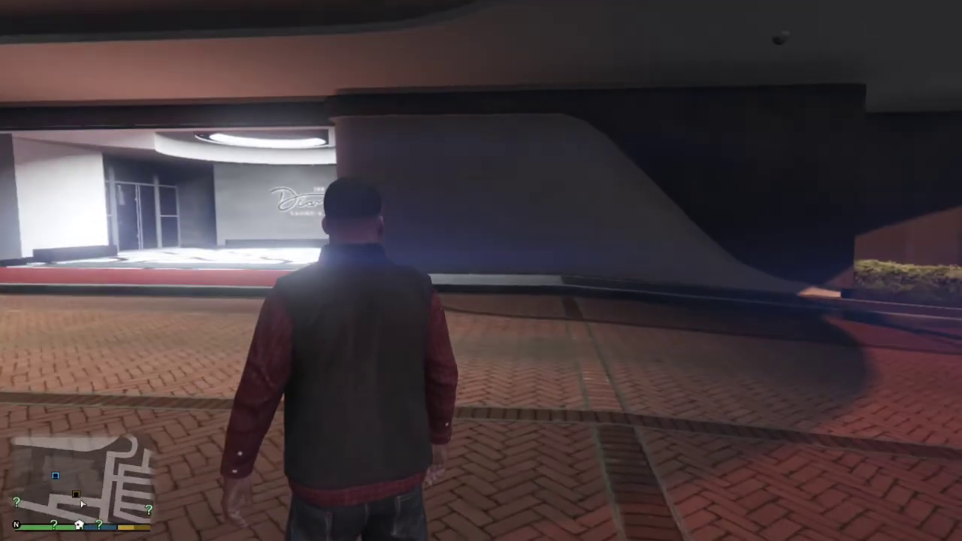
pyautogui.press('w')
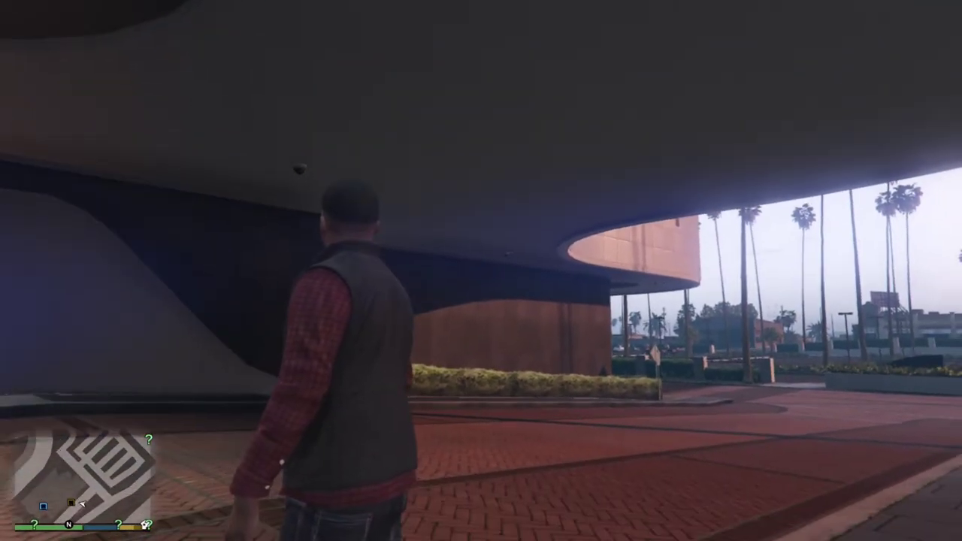
pyautogui.press('w')
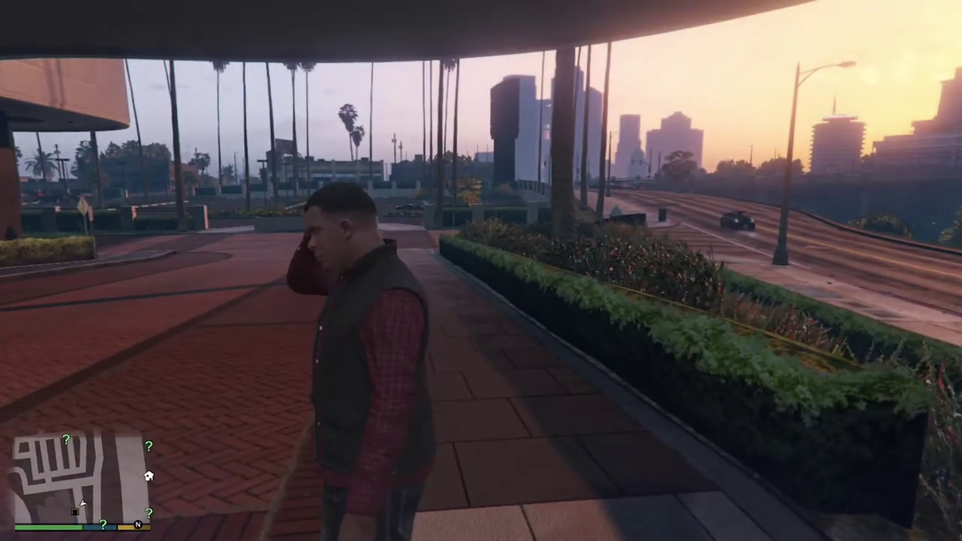
pyautogui.moveTo(481, 270)
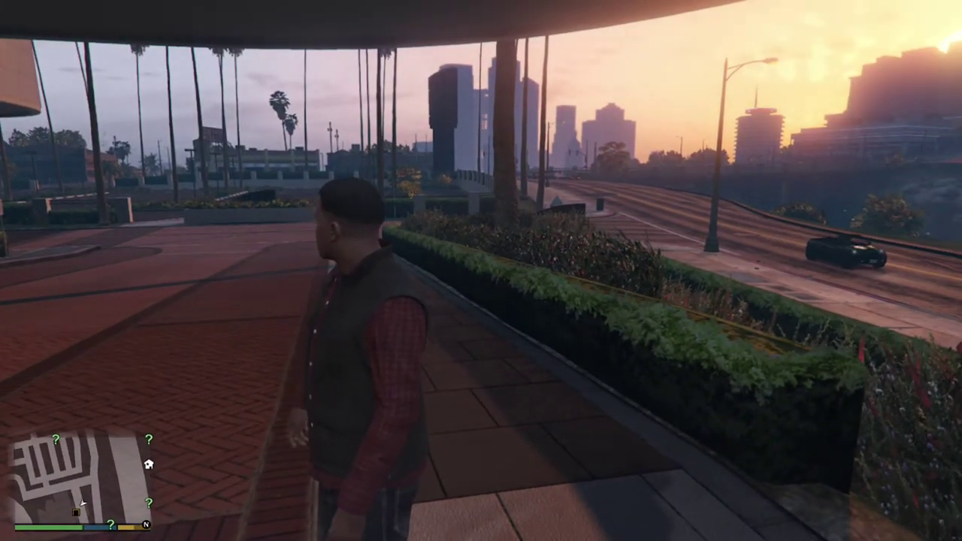
# Call the Enable Interiors contact from the in-game phone's contact list
pyautogui.press('Up')
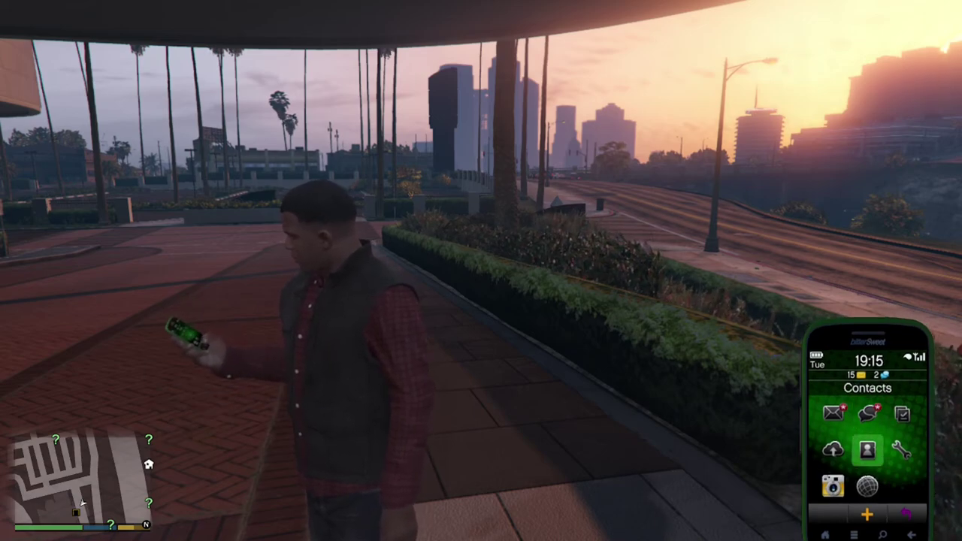
pyautogui.press('Return')
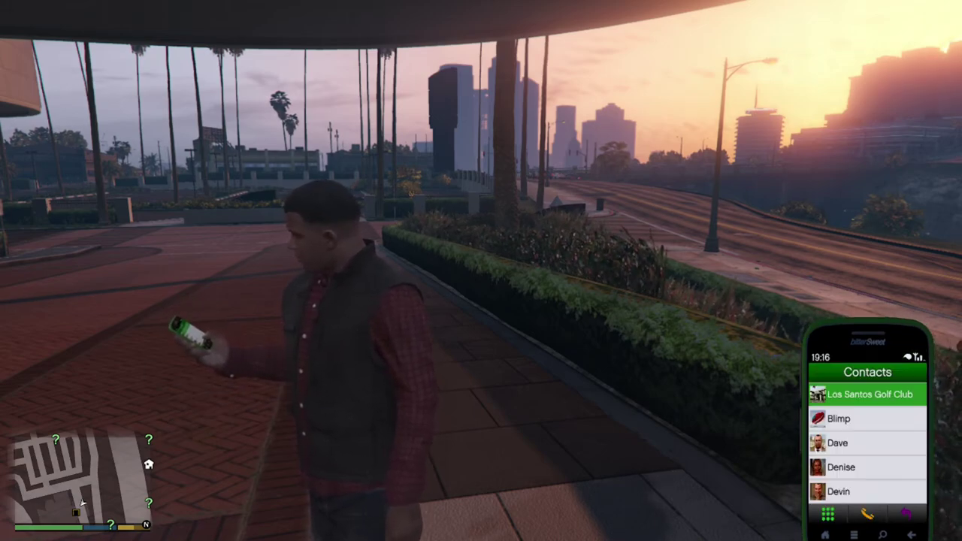
pyautogui.press('Down')
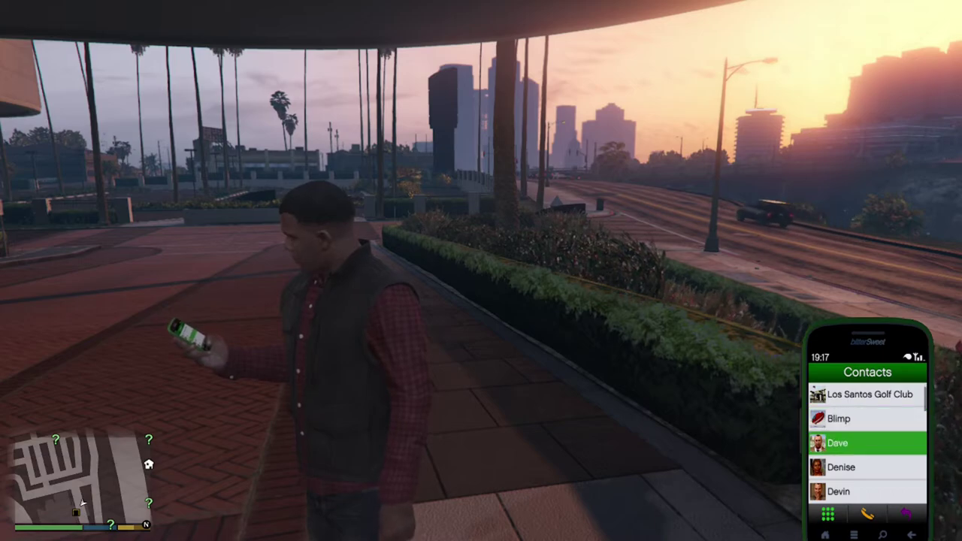
pyautogui.press('Up')
pyautogui.press('Up')
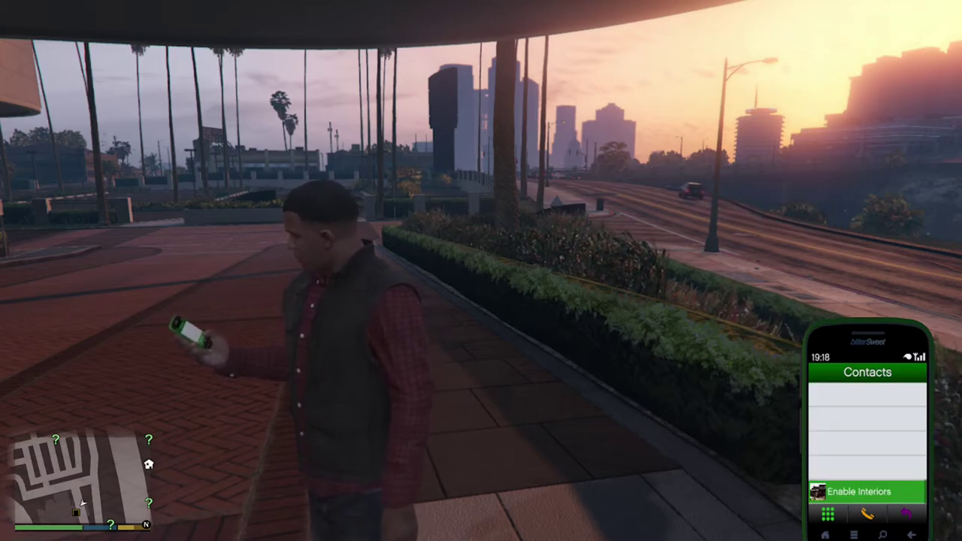
pyautogui.press('Return')
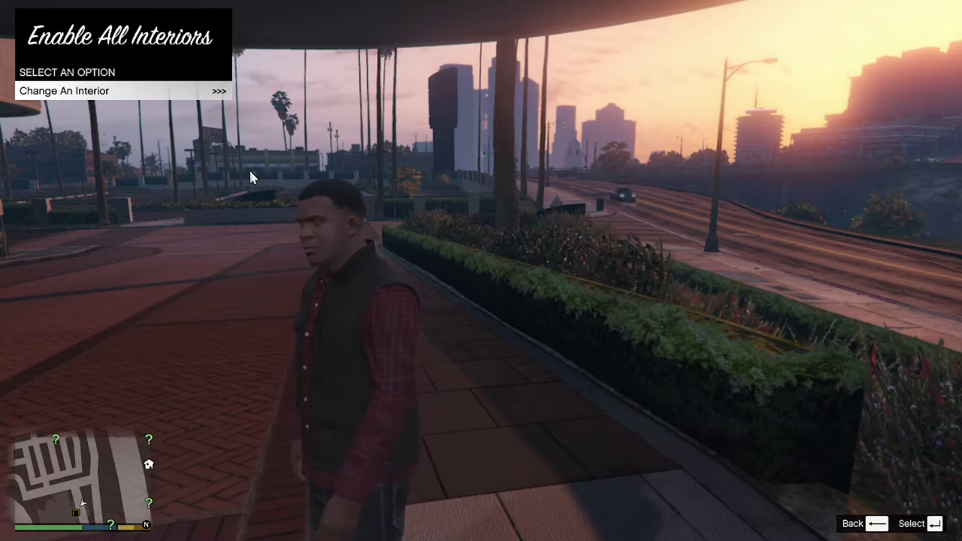
# Look through the interior categories under Change An Interior, from Misc Interiors down to Refresh Interiors
pyautogui.press('Return')
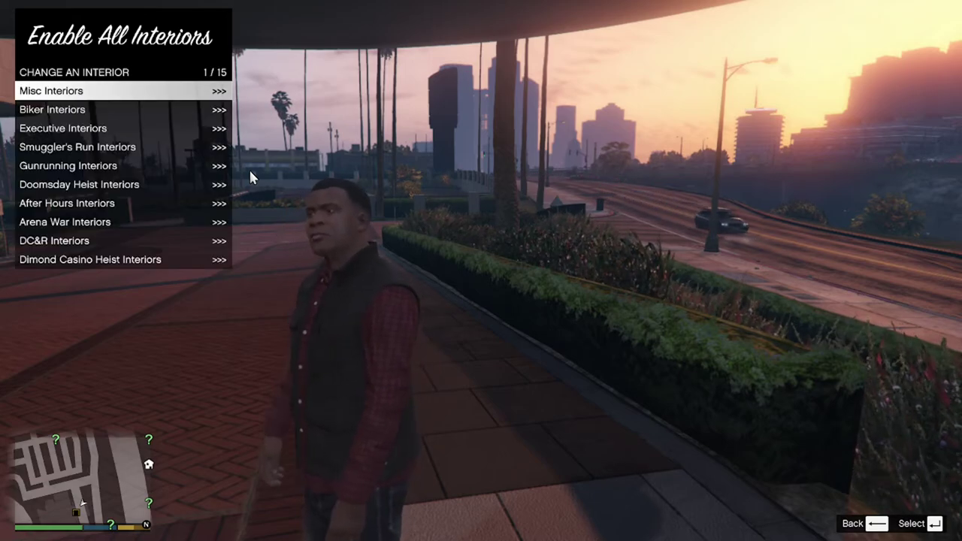
pyautogui.press('Down')
pyautogui.press('Down')
pyautogui.press('Down')
pyautogui.press('Down')
pyautogui.press('Down')
pyautogui.press('Down')
pyautogui.press('Down')
pyautogui.press('Down')
pyautogui.press('Down')
pyautogui.press('Down')
pyautogui.press('Down')
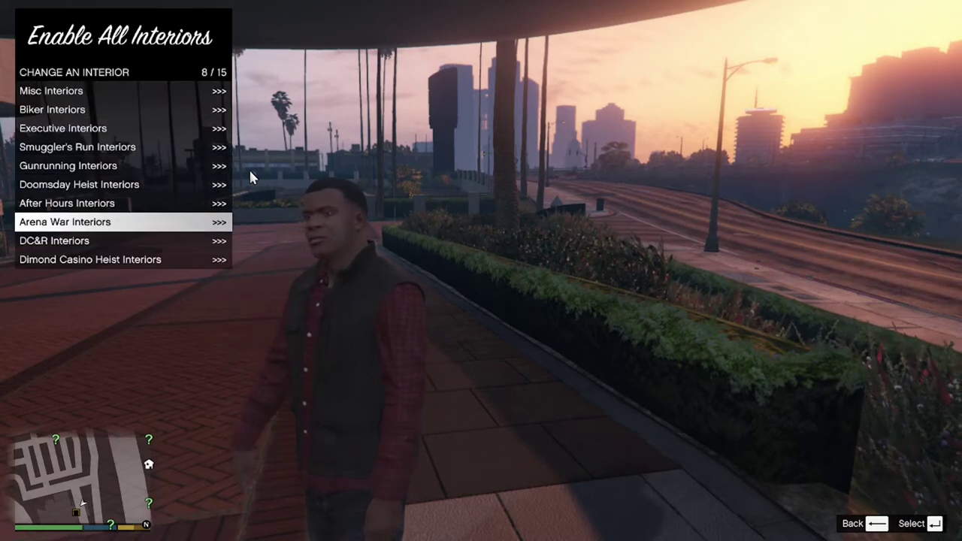
pyautogui.press('Down')
pyautogui.press('Down')
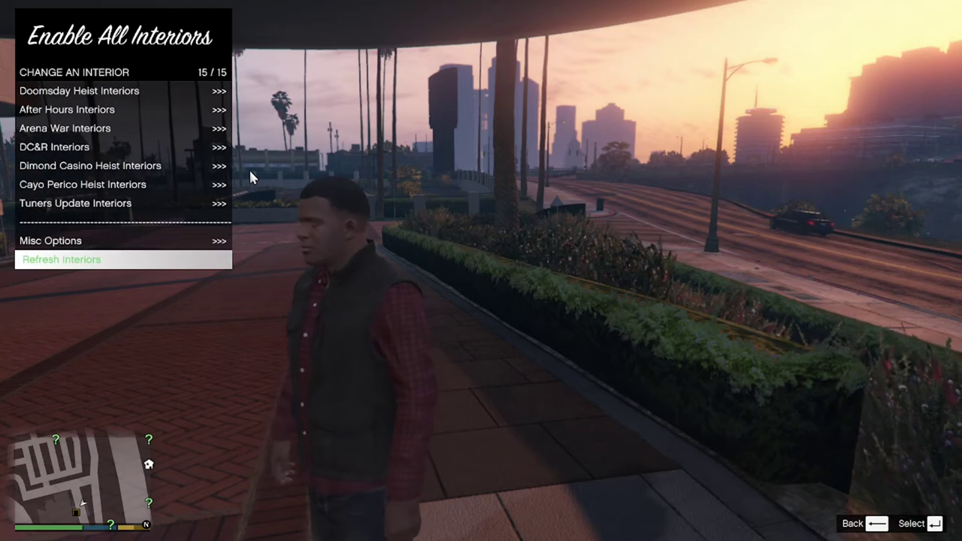
# In Misc Options, set Load MP Maps on Mod Refresh and Enable Blips to True
pyautogui.press('Up')
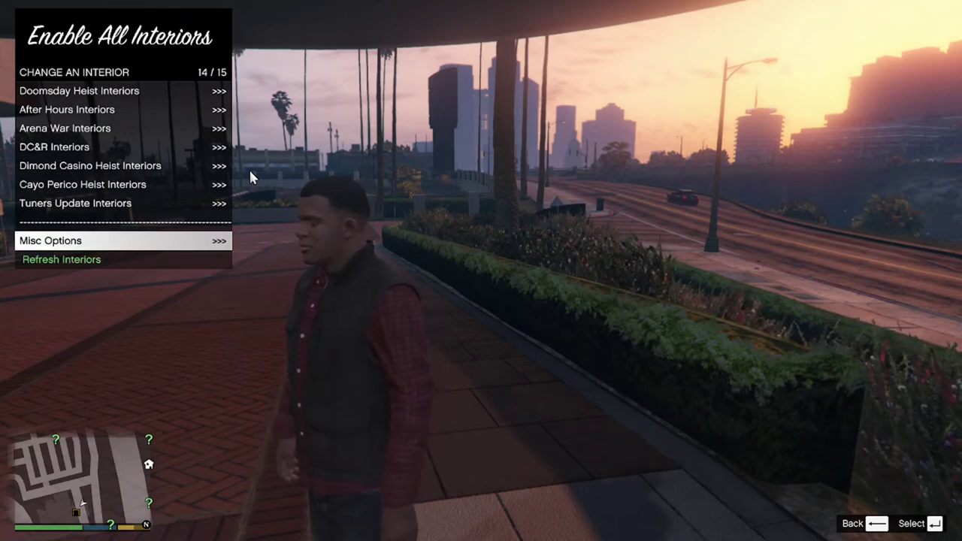
pyautogui.press('Return')
pyautogui.press('Down')
pyautogui.press('Down')
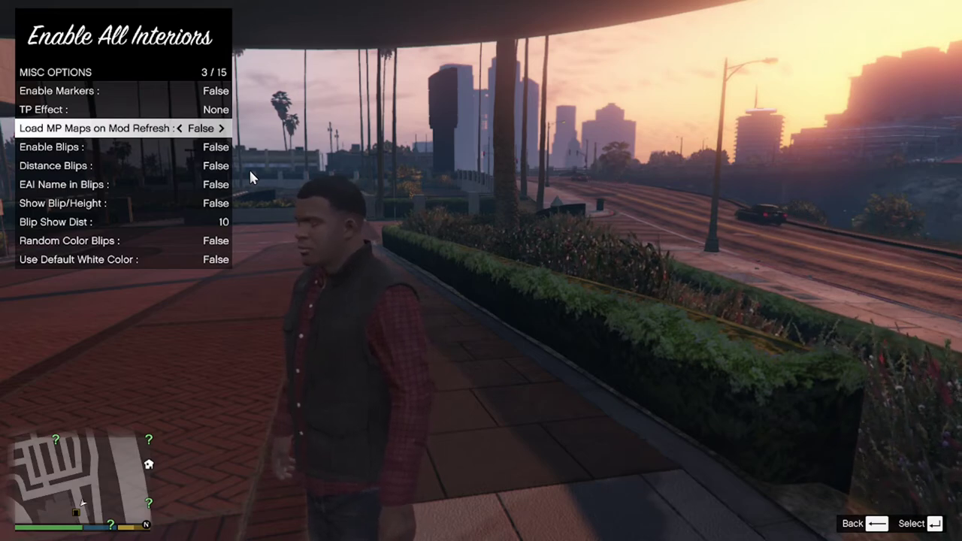
pyautogui.press('Return')
pyautogui.press('Down')
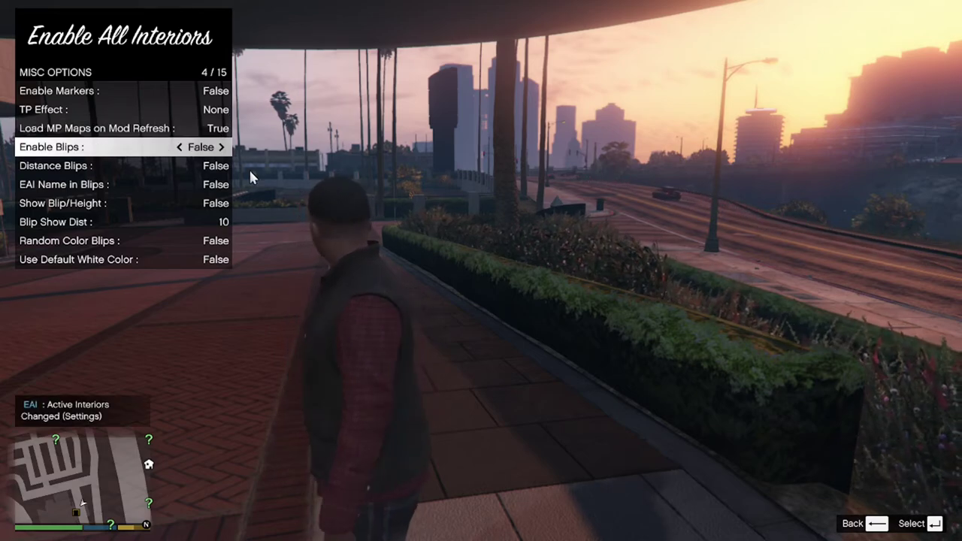
pyautogui.press('Return')
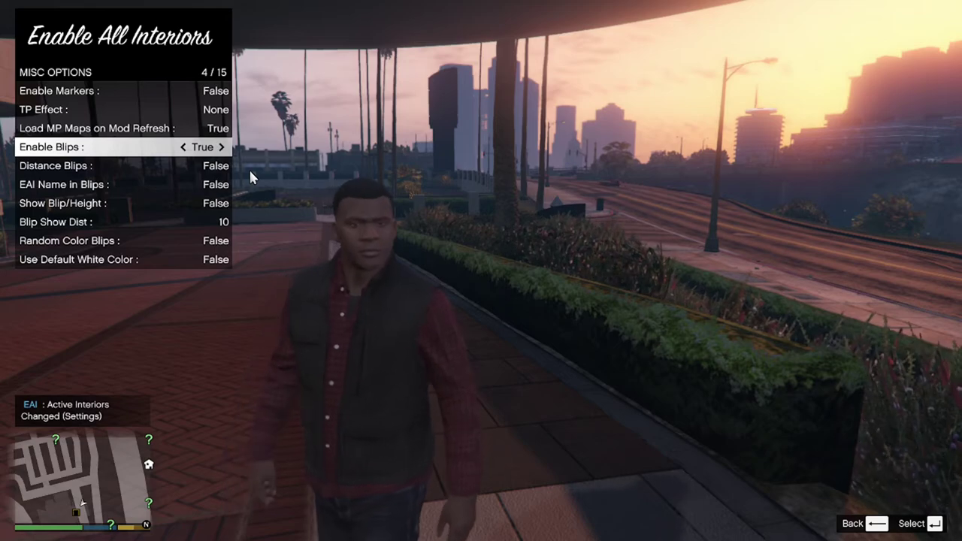
# Set Random Color Blips to True in Misc Options
pyautogui.press('Down')
pyautogui.press('Down')
pyautogui.press('Down')
pyautogui.press('Down')
pyautogui.press('Down')
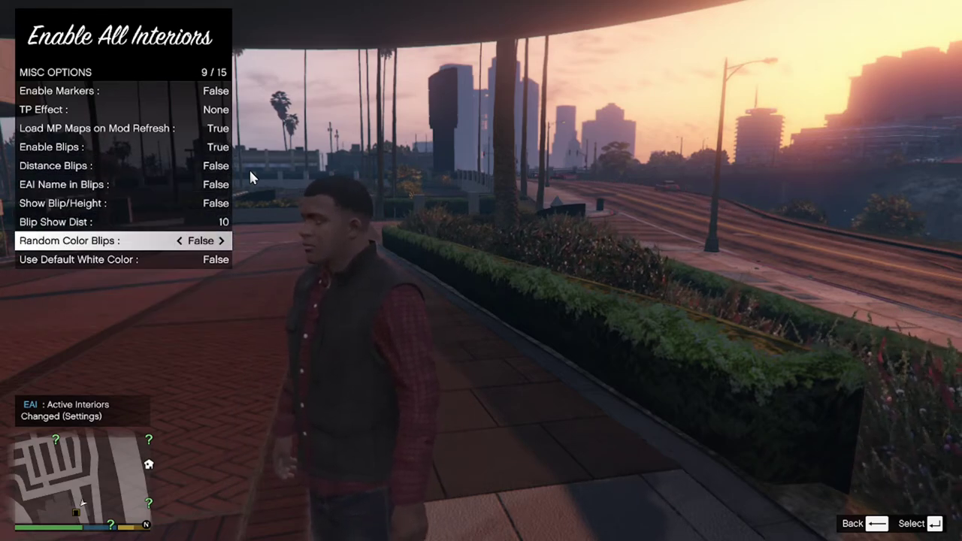
pyautogui.press('Return')
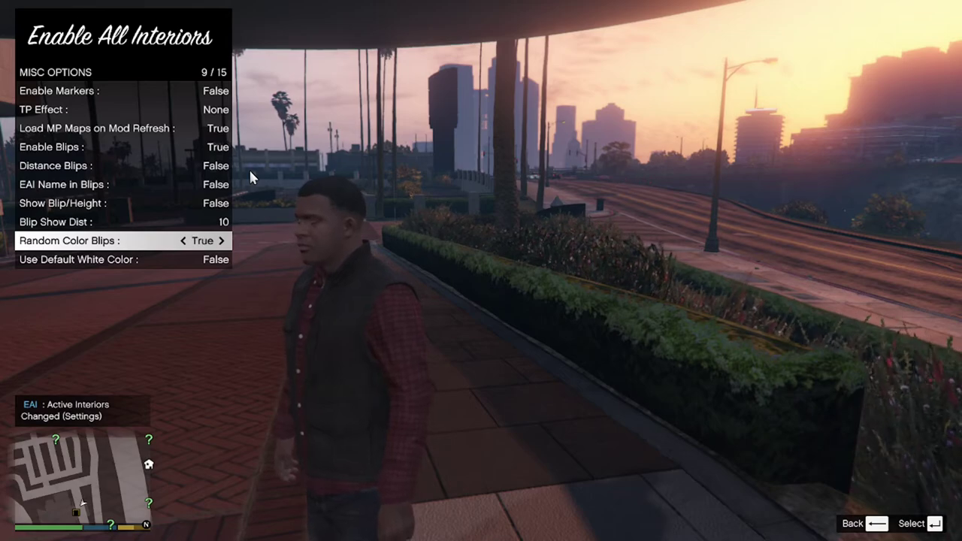
# Leave Misc Options and run Refresh Interiors to load the interiors with the changed settings
pyautogui.press('BackSpace')
pyautogui.press('Down')
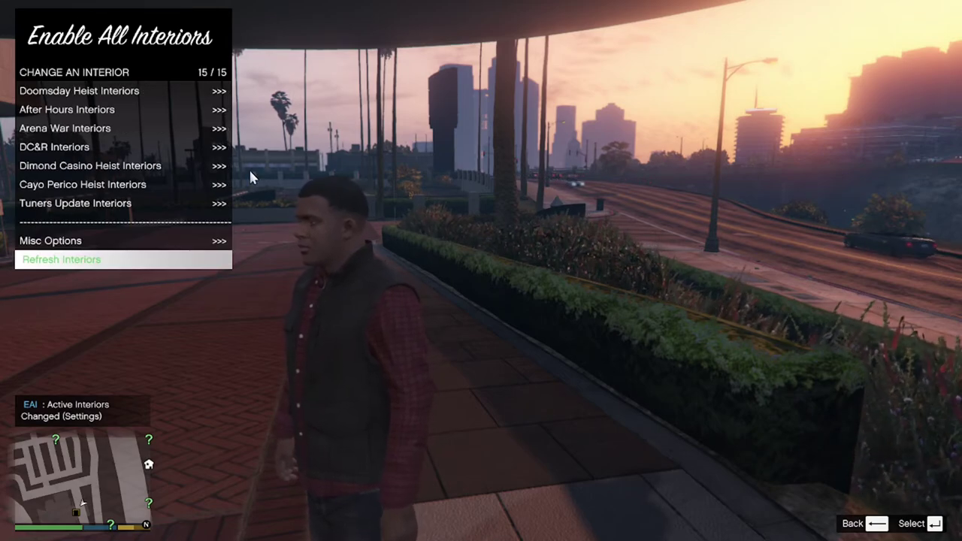
pyautogui.press('Return')
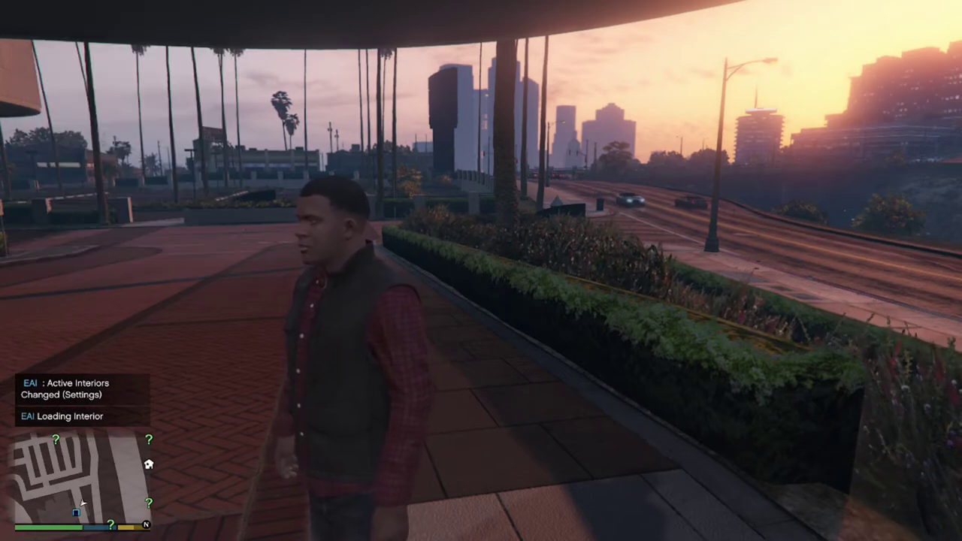
pyautogui.press('F11')
pyautogui.press('BackSpace')
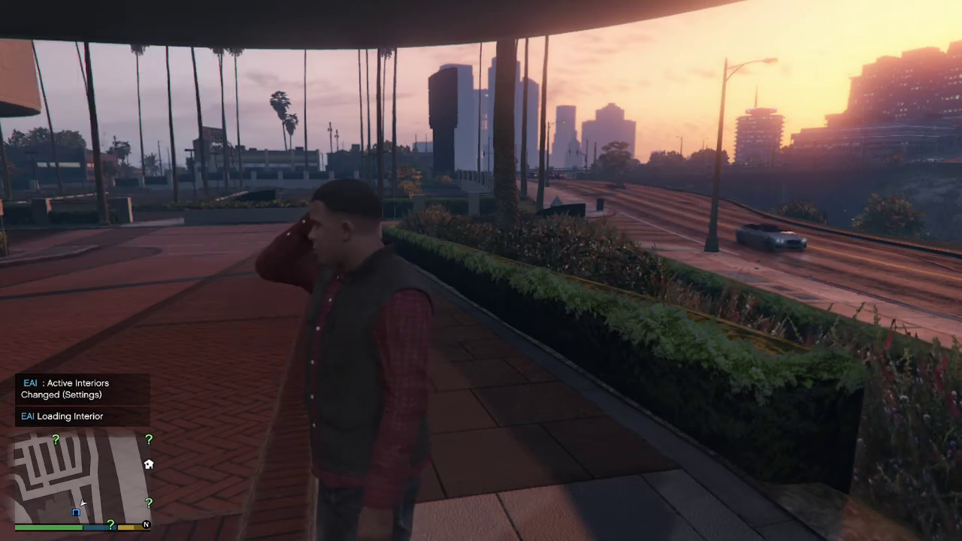